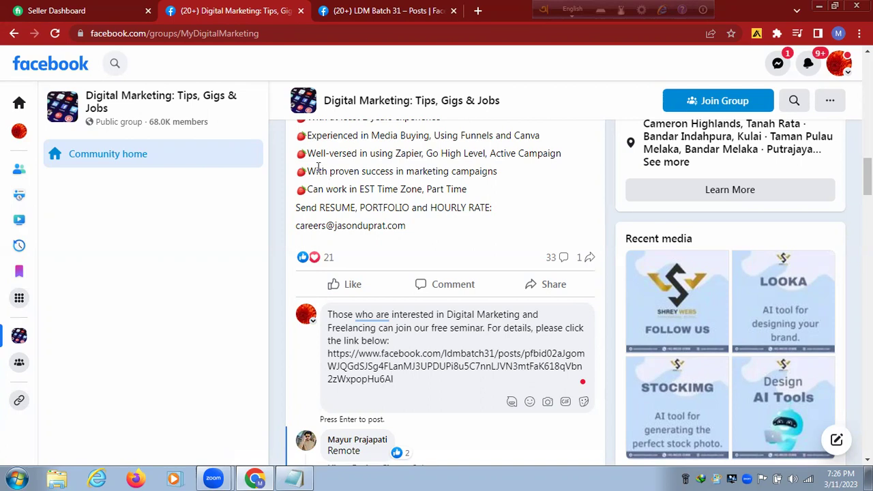
Delete the end of the post link in the draft comment, back to "posts/pfbid".
key(BackSpace)
key(BackSpace)
key(BackSpace)
key(BackSpace)
key(BackSpace)
key(BackSpace)
key(BackSpace)
key(BackSpace)
key(BackSpace)
key(BackSpace)
key(BackSpace)
key(BackSpace)
key(BackSpace)
key(BackSpace)
key(BackSpace)
key(BackSpace)
key(BackSpace)
key(BackSpace)
key(BackSpace)
key(BackSpace)
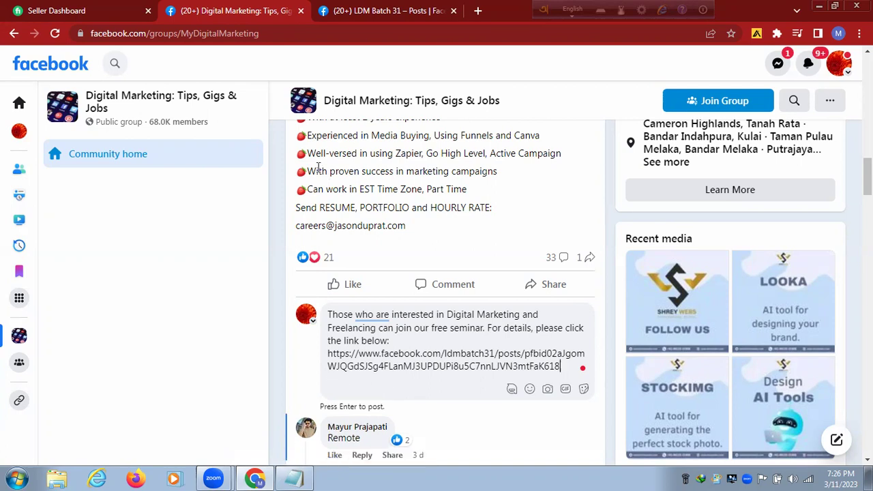
key(BackSpace)
key(BackSpace)
key(BackSpace)
key(BackSpace)
key(BackSpace)
key(BackSpace)
key(BackSpace)
key(BackSpace)
key(BackSpace)
key(BackSpace)
key(BackSpace)
key(BackSpace)
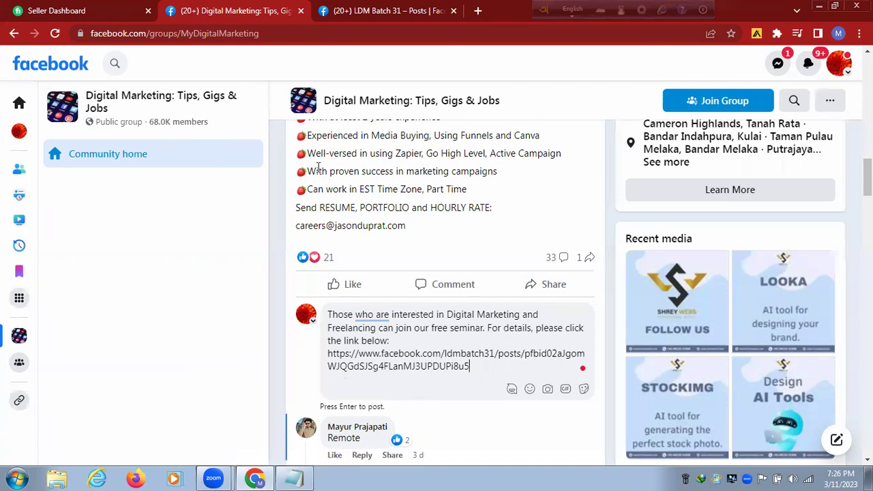
key(BackSpace)
key(BackSpace)
key(BackSpace)
key(BackSpace)
key(BackSpace)
key(BackSpace)
key(BackSpace)
key(BackSpace)
key(BackSpace)
key(BackSpace)
key(BackSpace)
key(BackSpace)
key(BackSpace)
key(BackSpace)
key(BackSpace)
key(BackSpace)
key(BackSpace)
key(BackSpace)
key(BackSpace)
key(BackSpace)
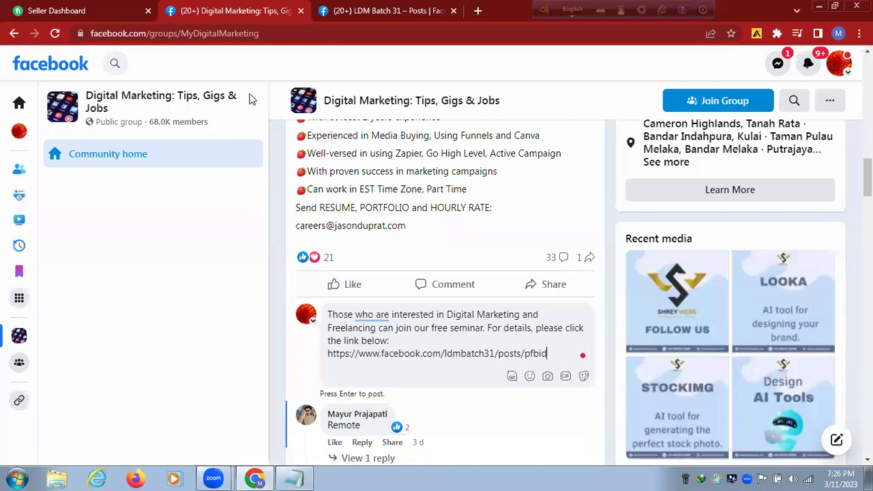
Return to the LDM Batch 31 page without finishing the group comment, and close the extra LDM Batch 31 posts page.
click(14, 33)
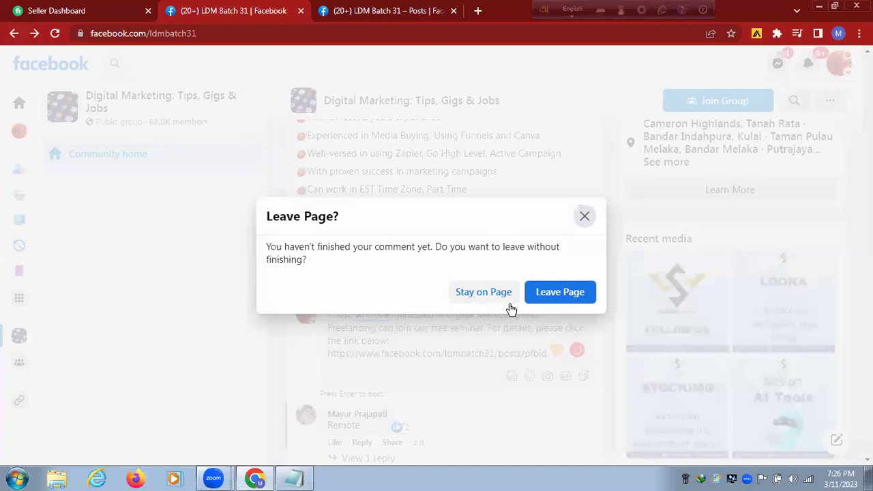
click(551, 298)
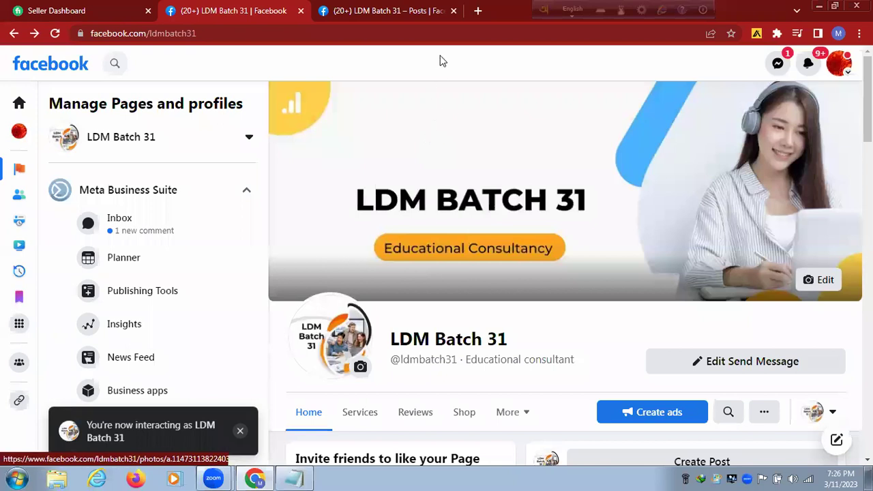
click(454, 11)
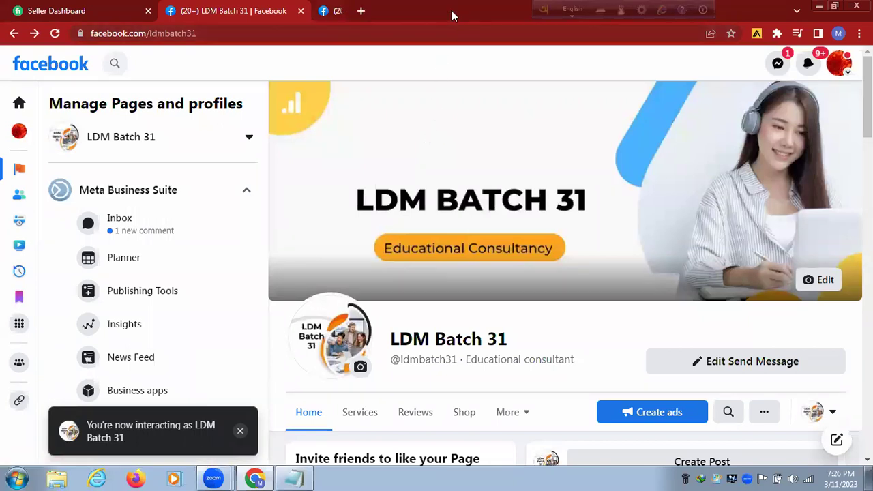
Start boosting the LDM Batch 31 page's free seminar post.
scroll(634, 193, down, 10)
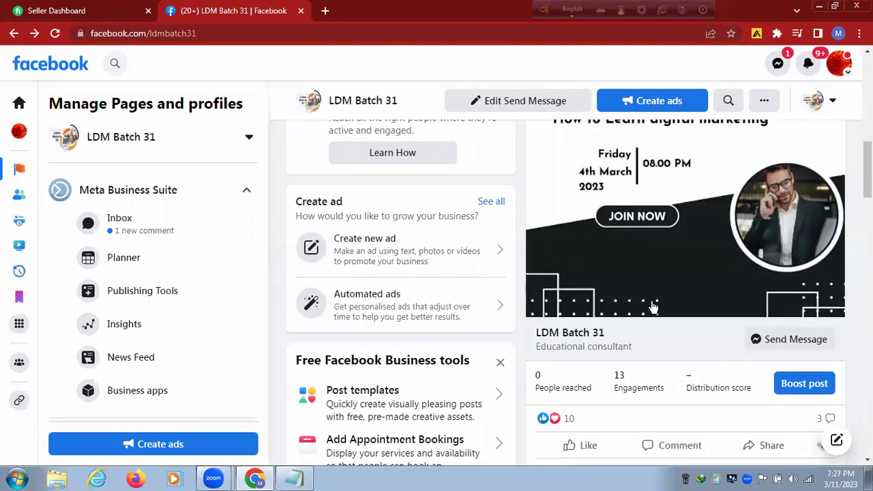
scroll(678, 279, up, 2)
scroll(679, 278, up, 3)
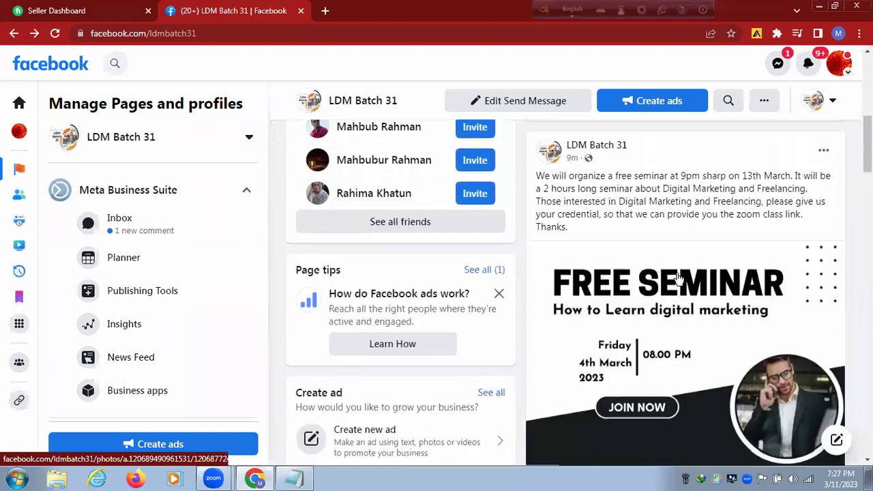
scroll(675, 279, down, 3)
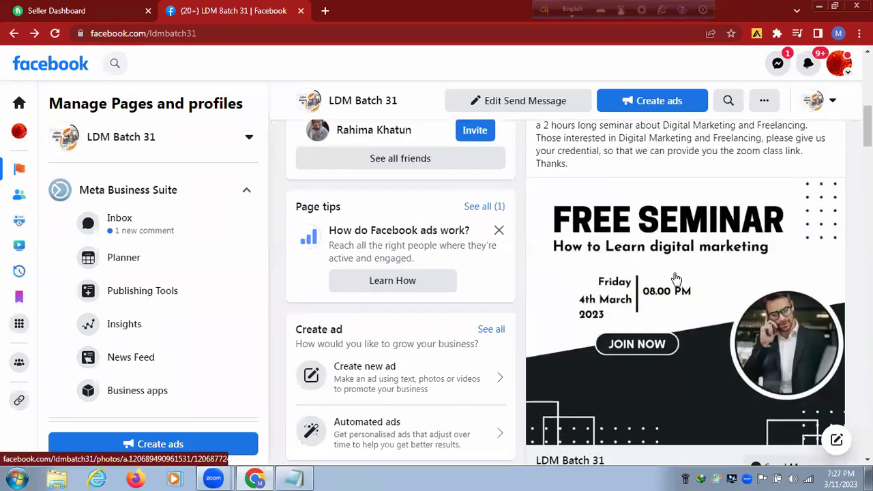
scroll(805, 273, up, 2)
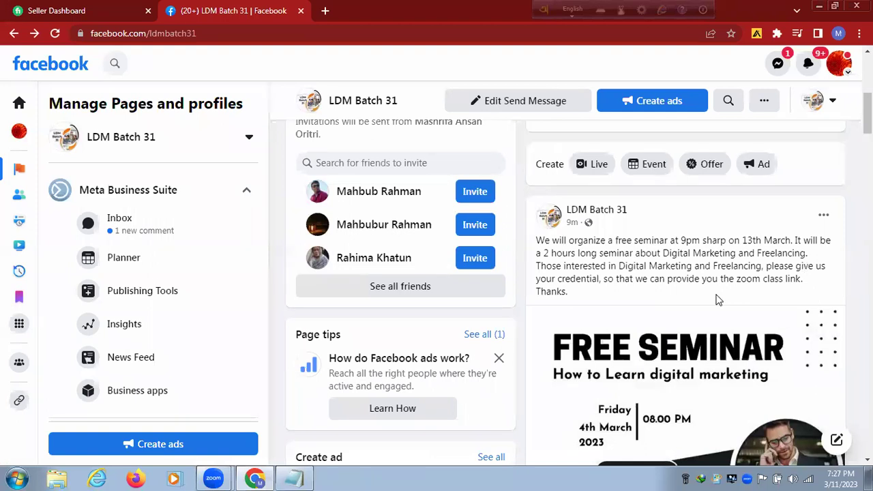
scroll(716, 301, down, 1)
scroll(566, 293, down, 4)
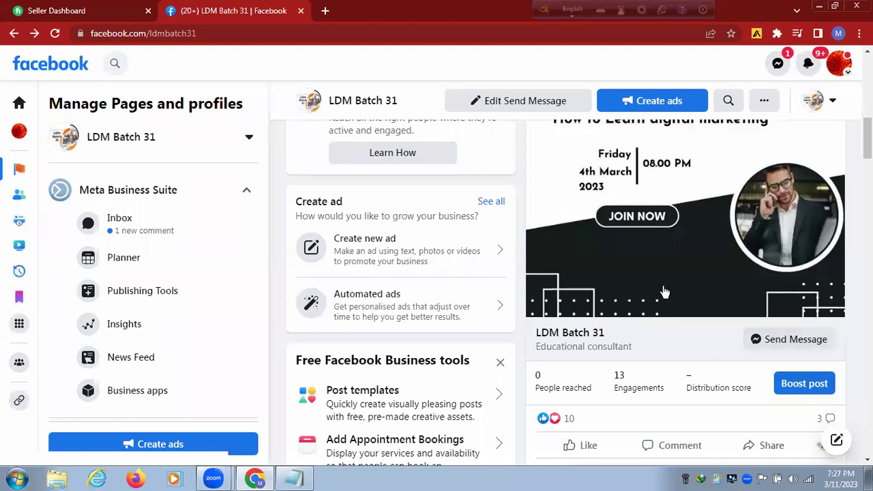
click(808, 386)
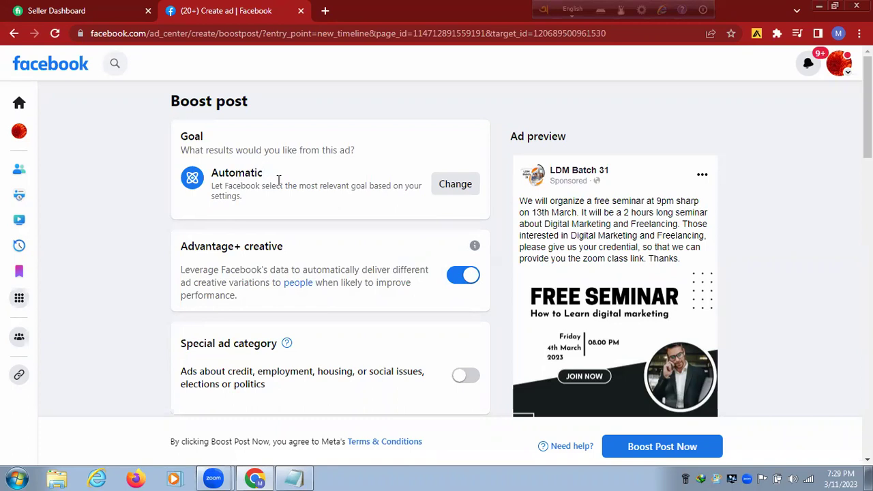
Change the ad goal to Get more messages and save it.
click(463, 190)
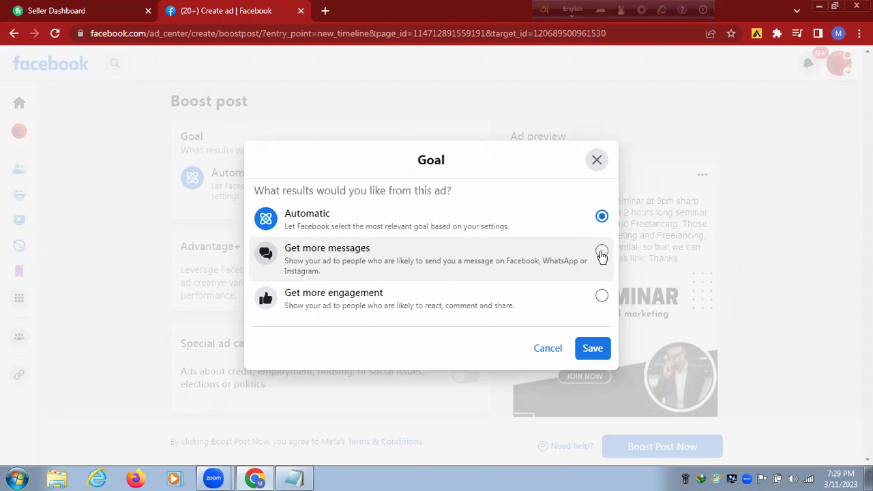
click(602, 252)
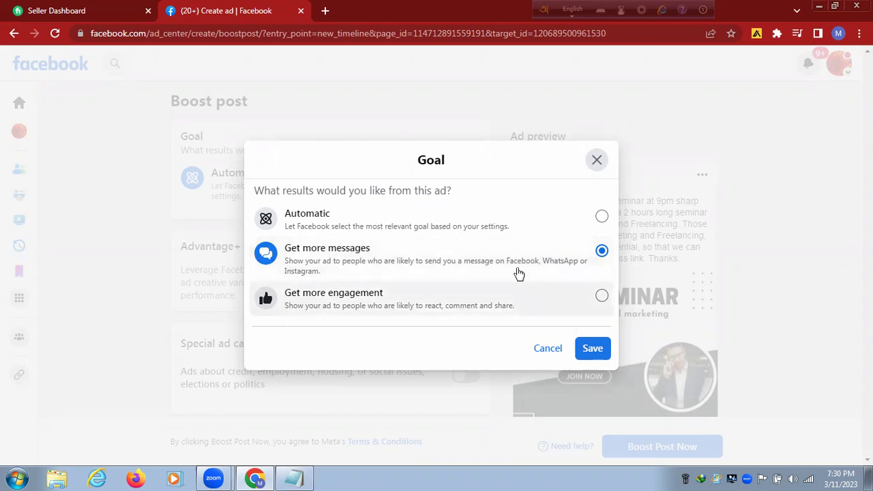
click(593, 348)
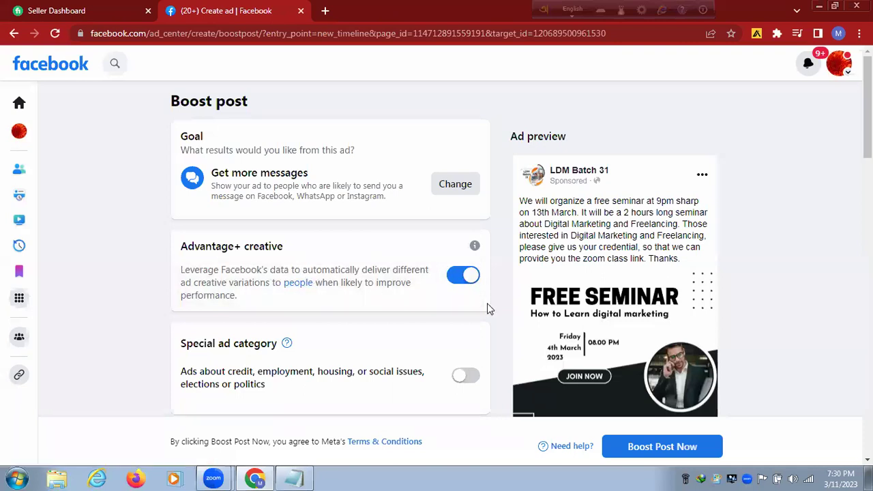
Turn on the special ad category option, view the ad categories it offers, and turn it off again without selecting one.
scroll(488, 303, down, 1)
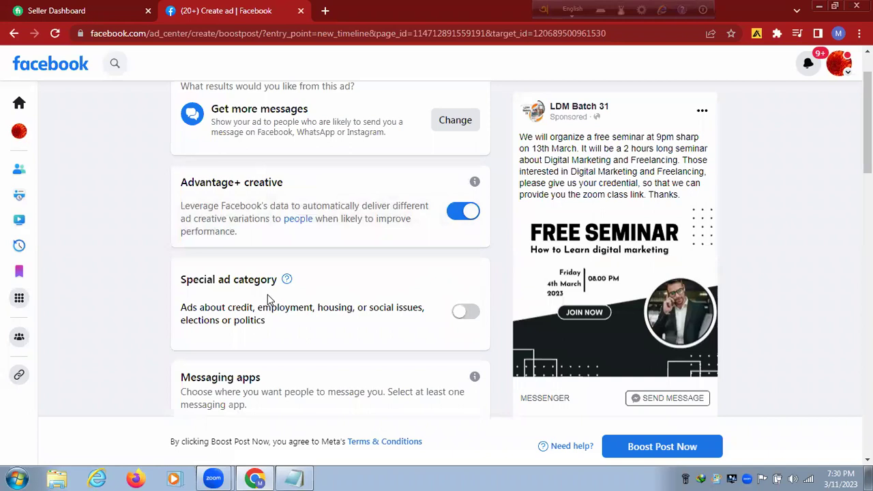
scroll(290, 301, down, 1)
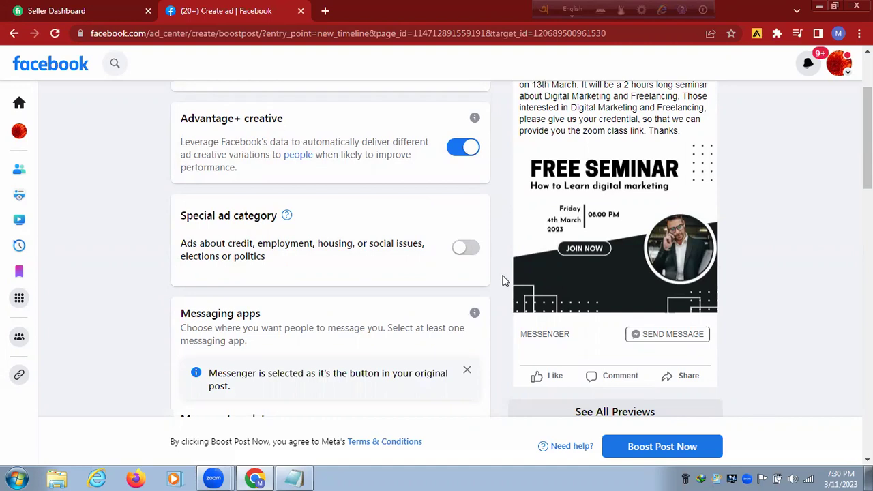
click(468, 247)
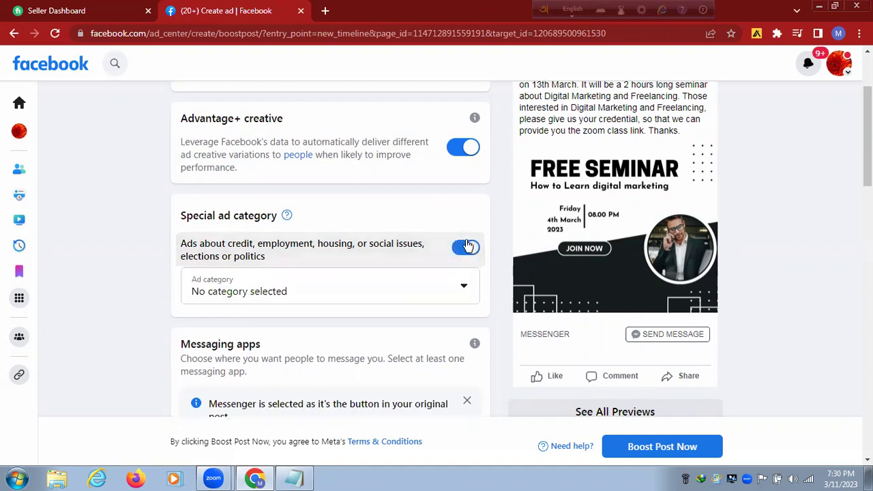
click(463, 291)
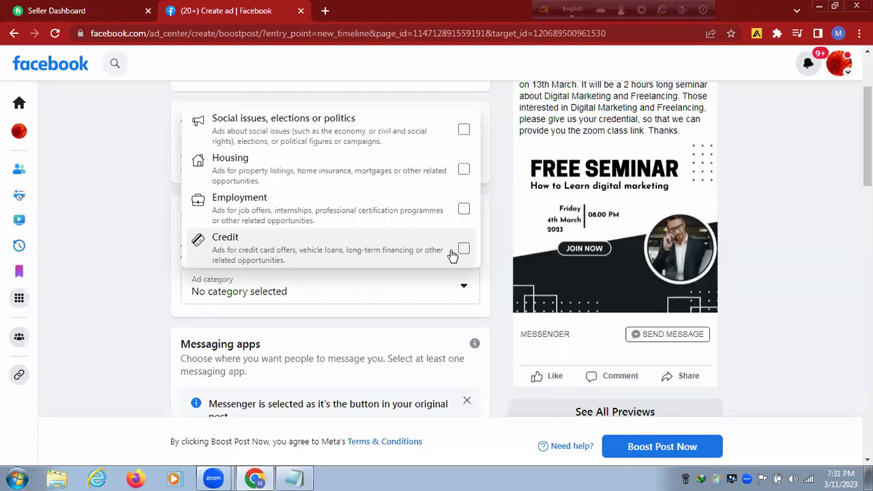
click(483, 293)
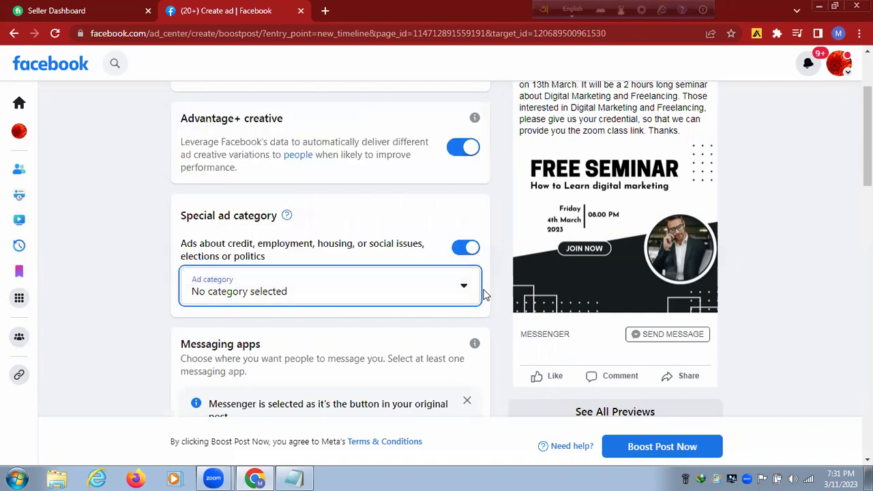
click(465, 251)
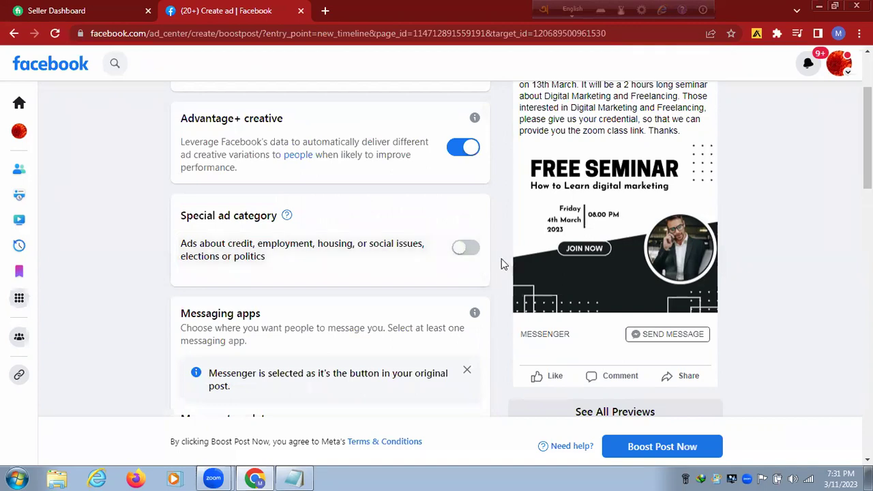
Examine the ad's message template, including the greeting and frequently asked questions in its editor, and close the editor without saving.
scroll(495, 270, down, 2)
scroll(495, 270, down, 1)
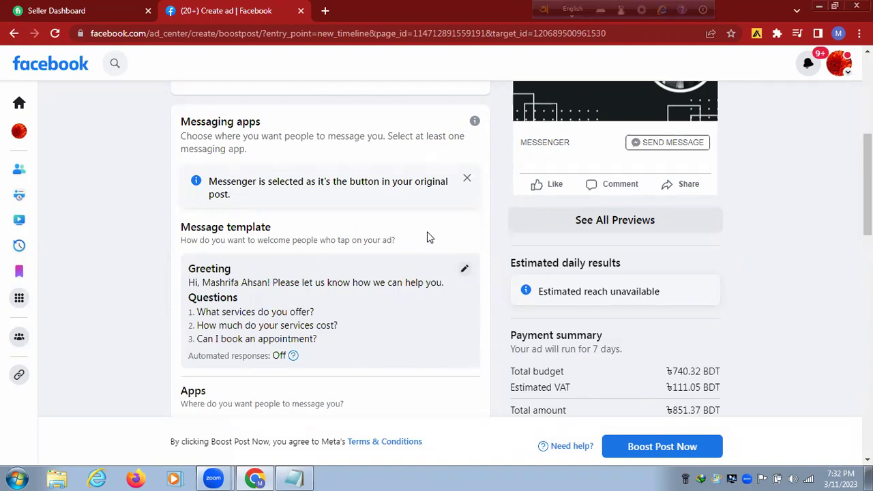
scroll(430, 237, down, 1)
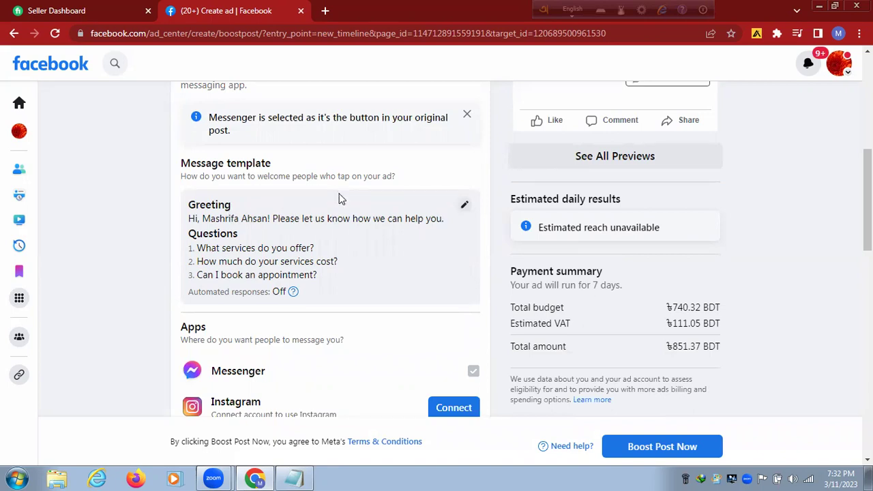
scroll(339, 197, up, 2)
scroll(334, 197, down, 3)
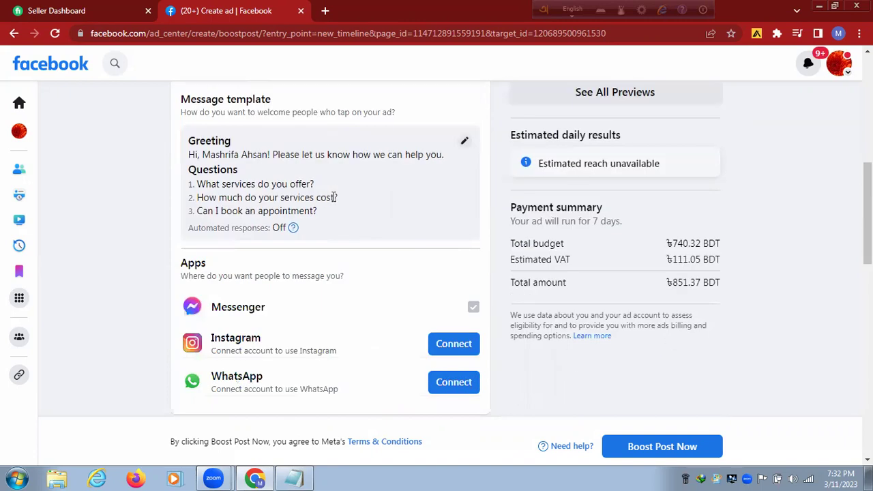
scroll(334, 197, up, 1)
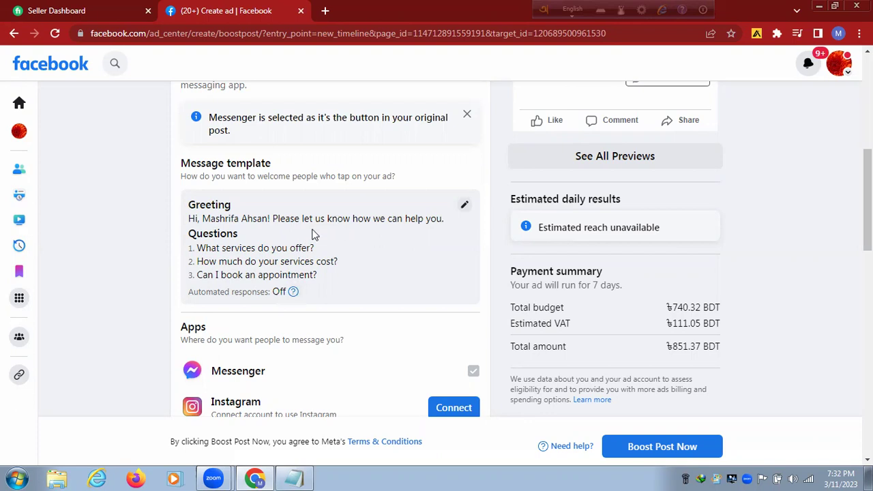
click(463, 206)
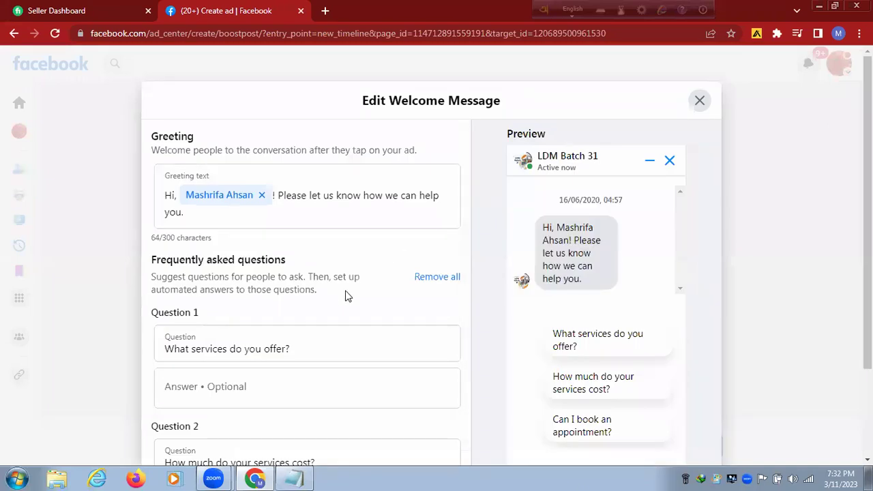
scroll(348, 295, down, 2)
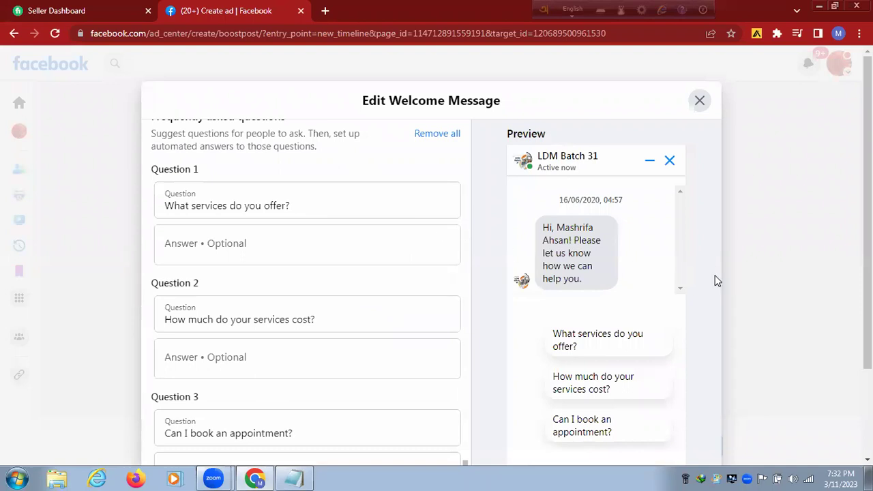
scroll(685, 330, down, 2)
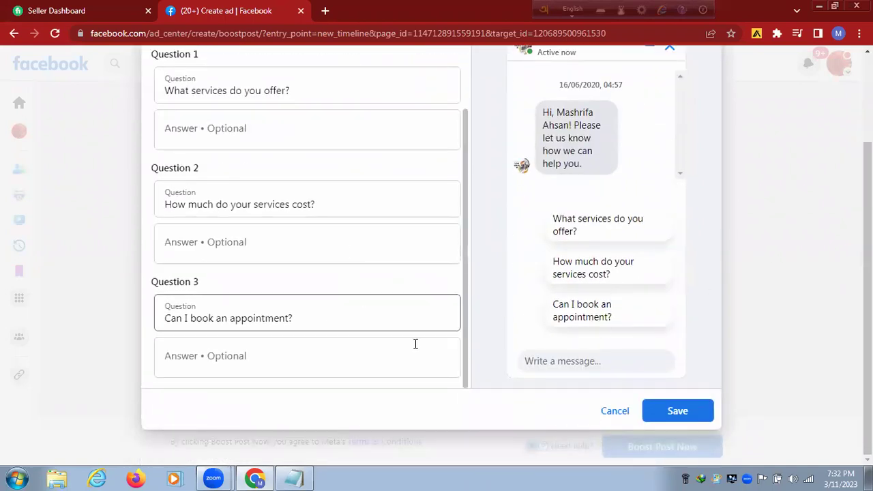
scroll(435, 354, up, 2)
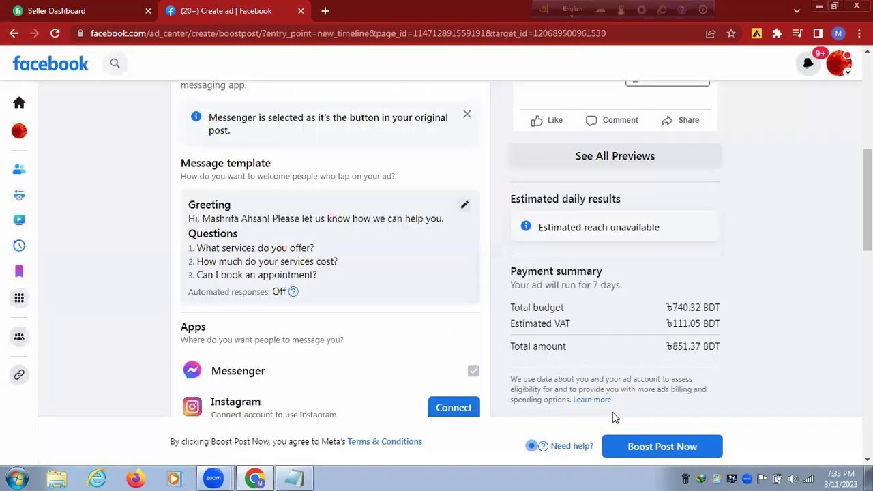
click(614, 412)
Open the audience details of the ad's targeted audience for editing.
scroll(444, 282, down, 2)
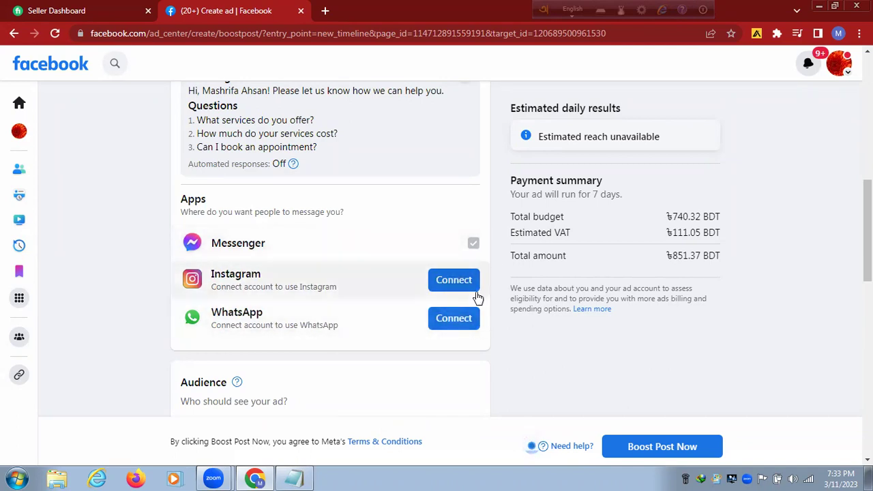
scroll(478, 298, down, 3)
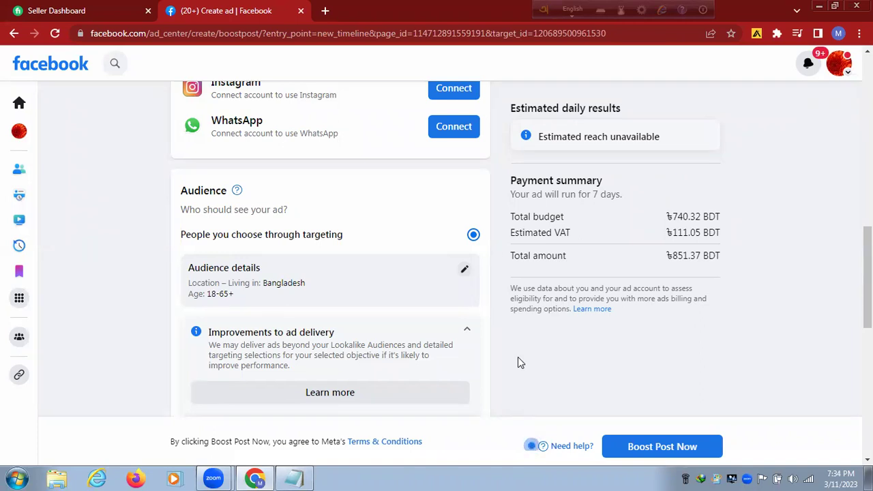
click(464, 271)
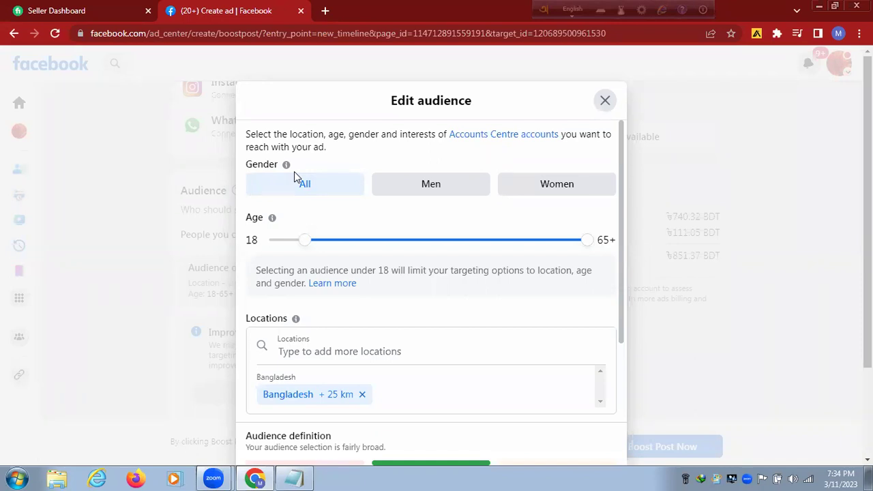
Try the Men and Women gender options for the audience, and set the gender back to All.
click(432, 191)
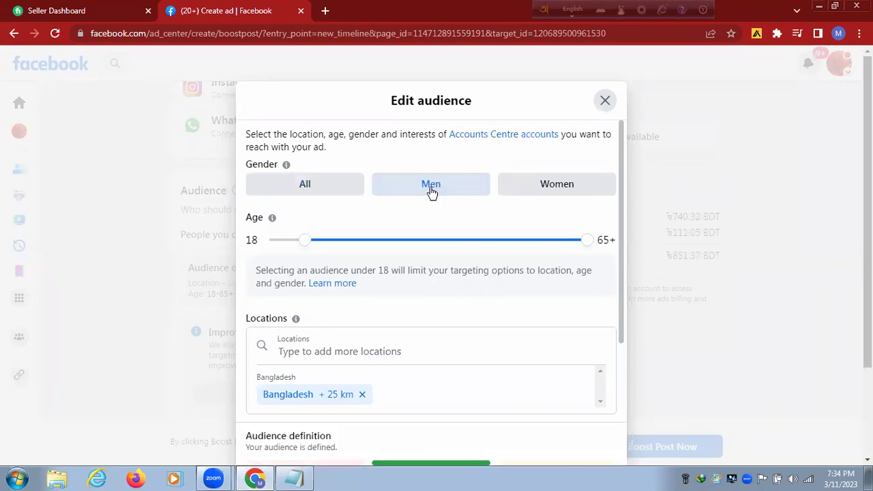
click(558, 191)
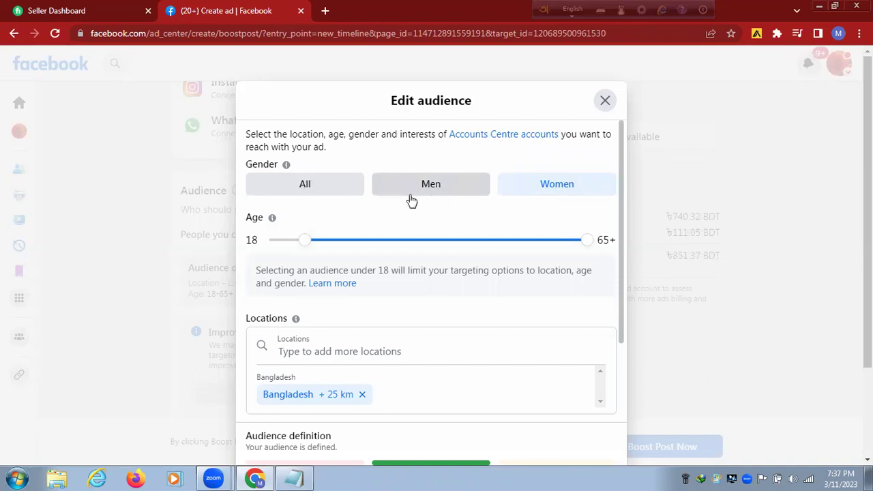
click(321, 189)
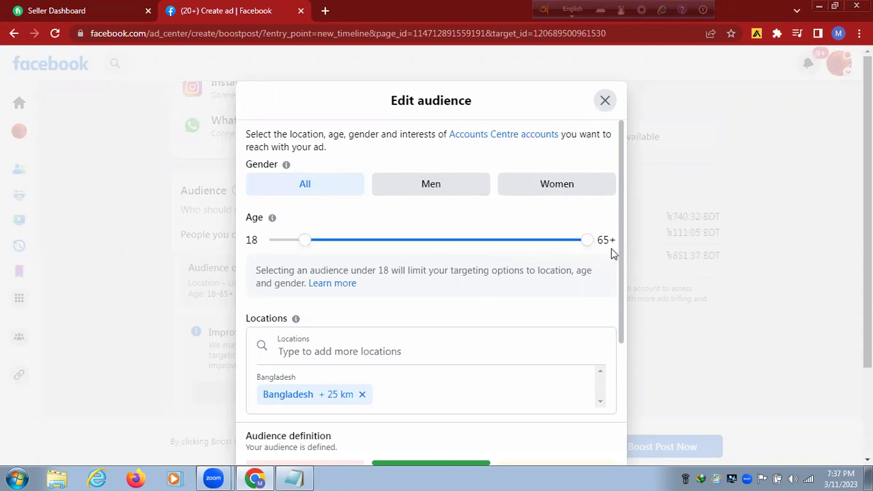
Lower the audience's maximum age to 40, keeping the minimum at 18.
click(519, 244)
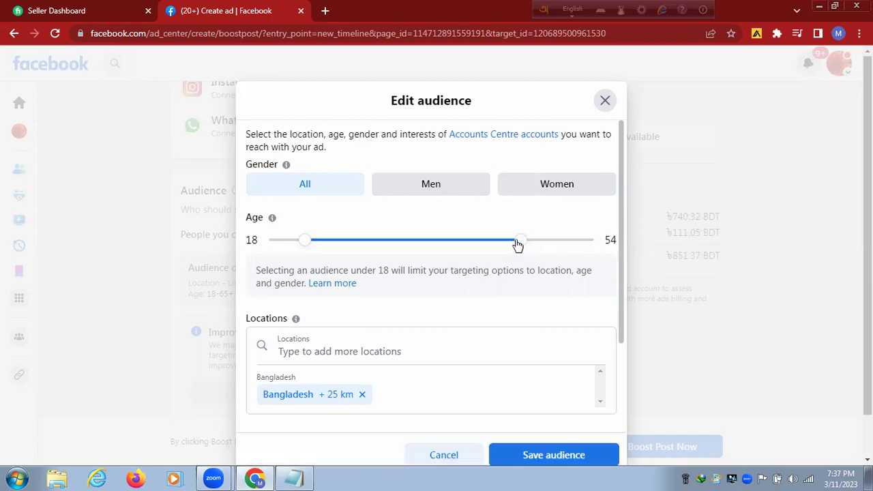
click(485, 245)
click(468, 246)
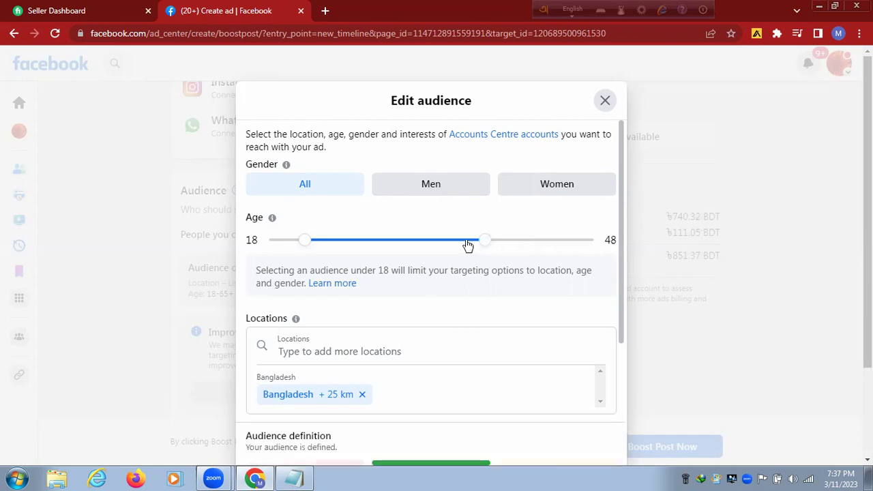
click(449, 246)
click(439, 244)
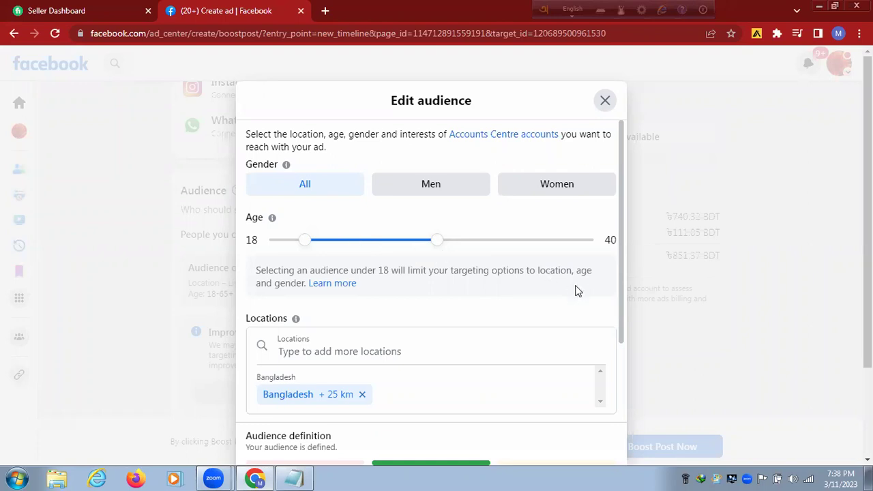
Target the city of Dhaka, Dhaka Division, Bangladesh, as the audience location in place of the whole country.
scroll(577, 286, down, 2)
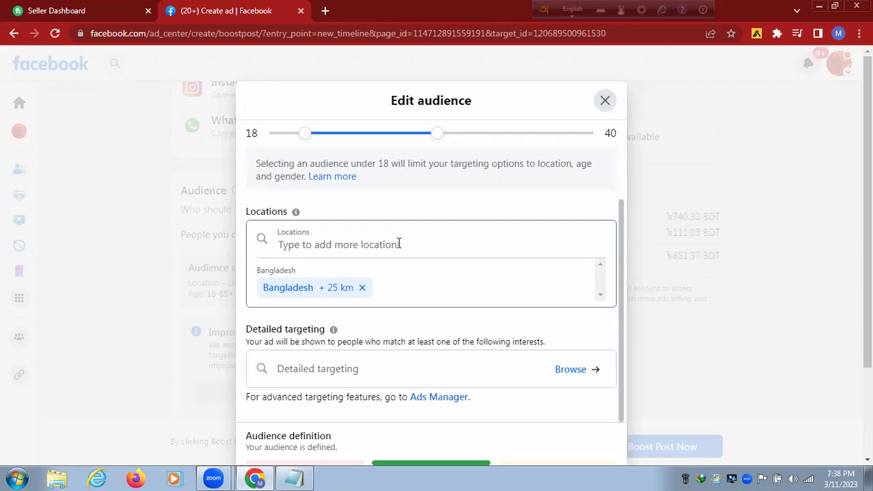
click(348, 243)
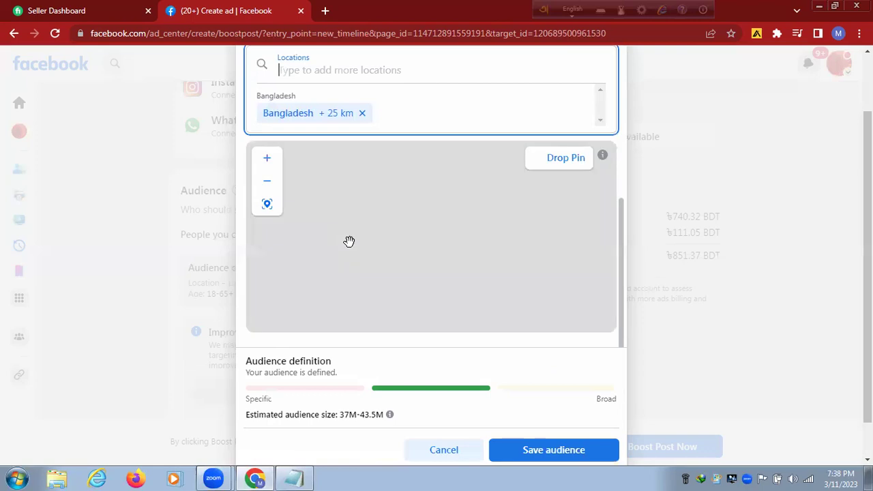
scroll(464, 100, up, 2)
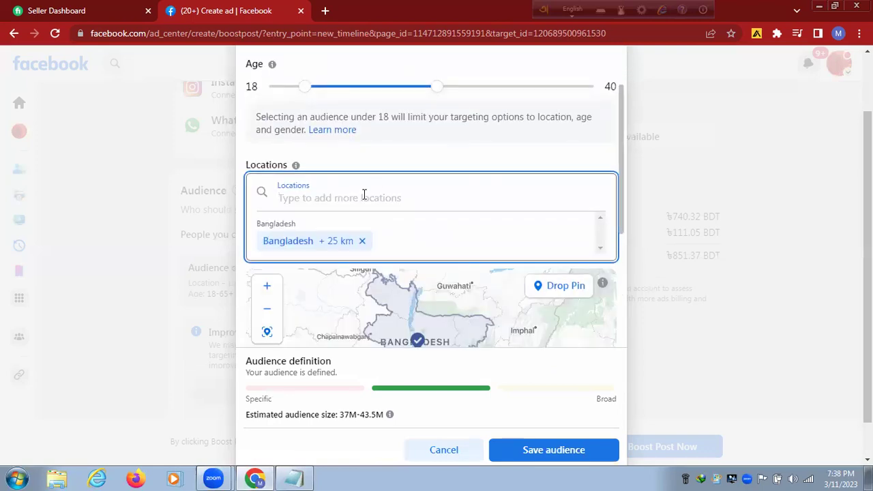
text(Dhaka)
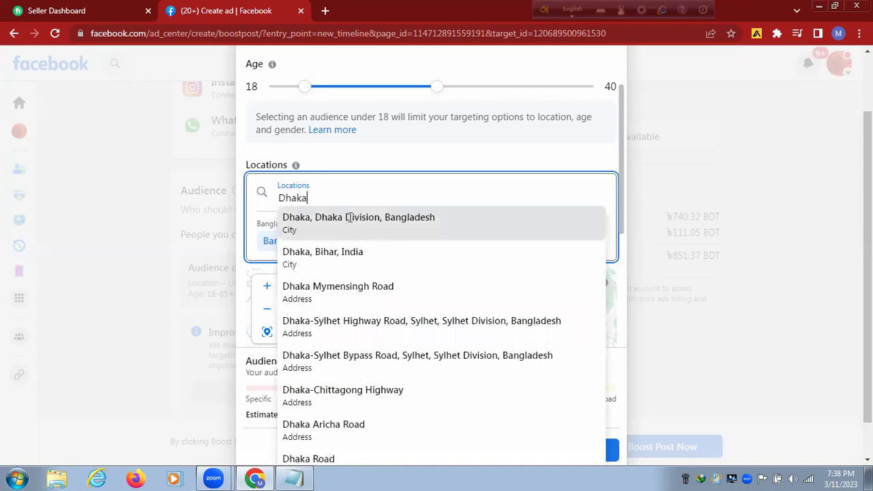
click(349, 217)
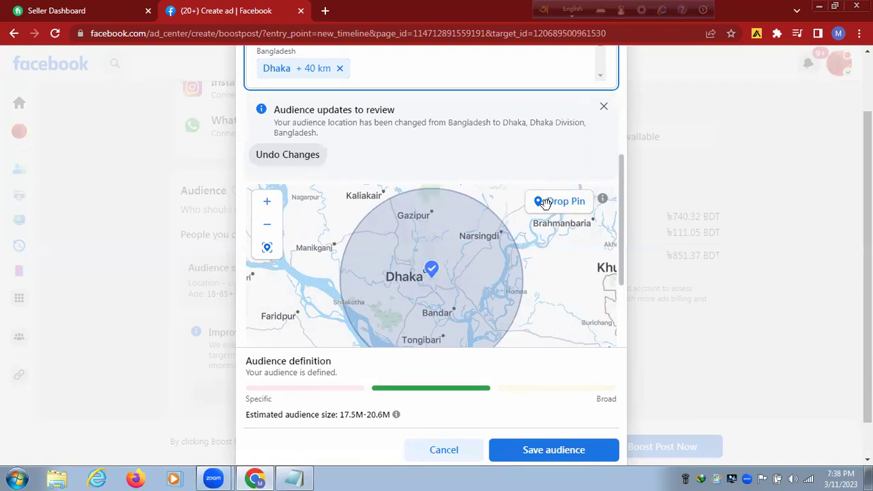
Add the city of Chittagong, Chittagong Division, Bangladesh, to the audience locations.
scroll(546, 178, up, 2)
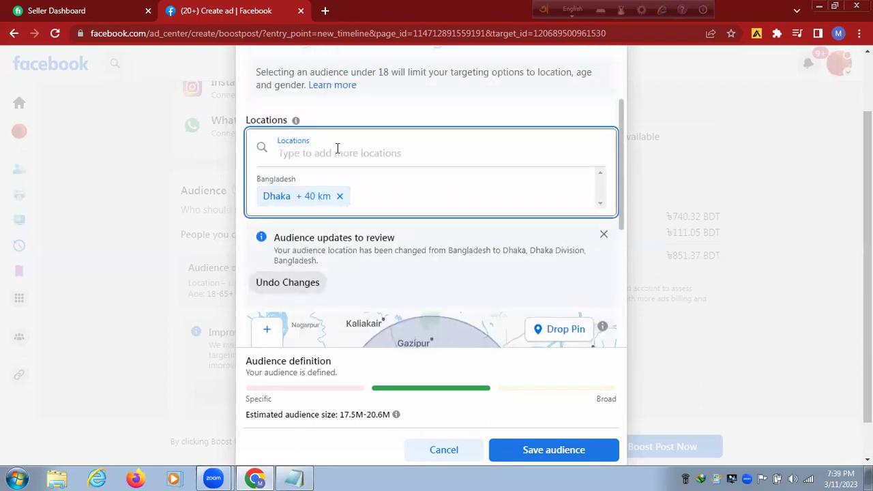
text(C)
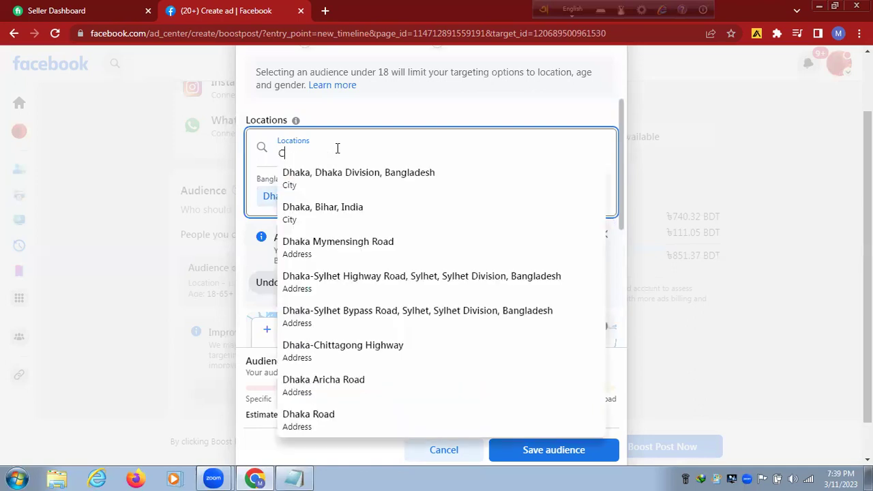
text(hiatt)
text(a)
key(BackSpace)
key(BackSpace)
key(BackSpace)
key(BackSpace)
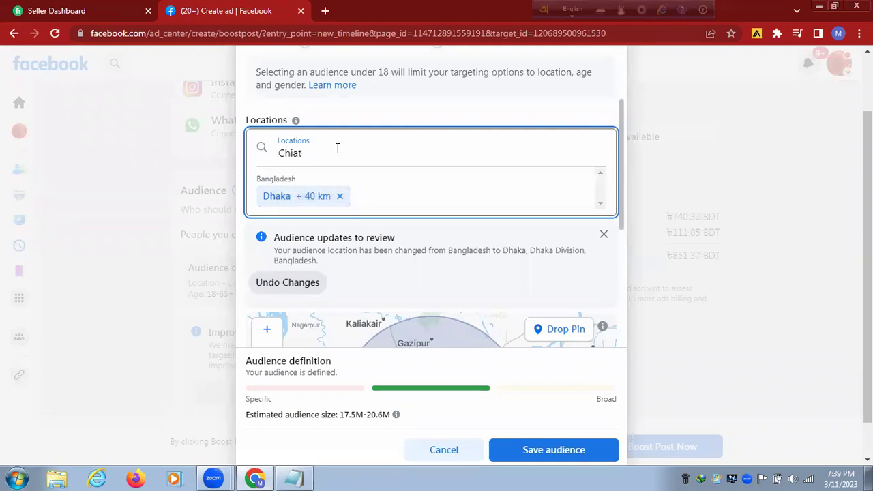
text(tta)
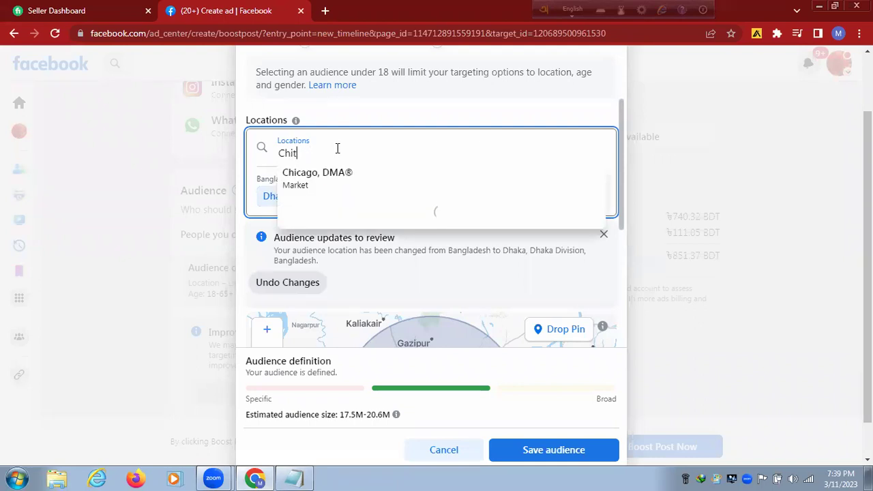
text(gong)
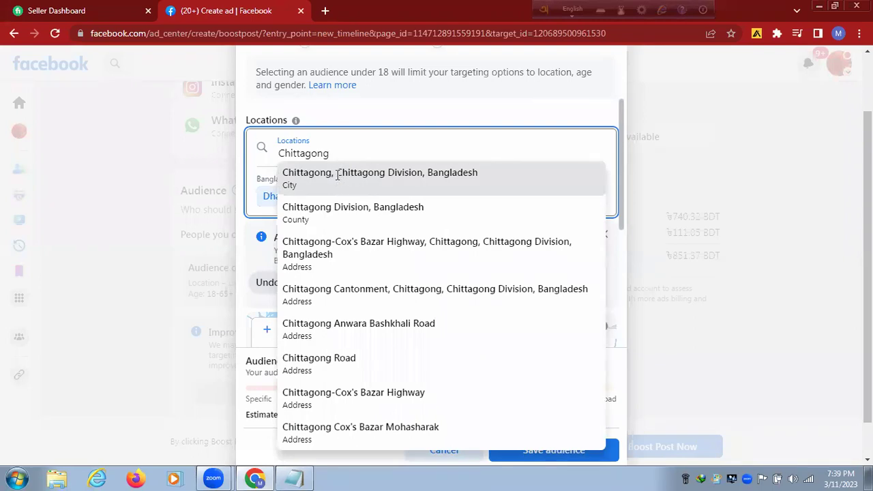
click(337, 175)
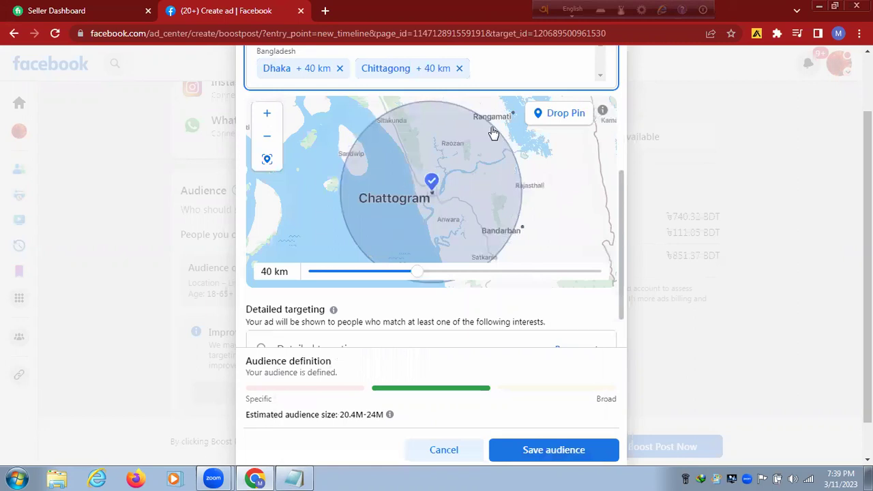
Search the locations for Barishal and add the city of Barisal, Barisal Division, Bangladesh, to the audience.
scroll(480, 101, up, 2)
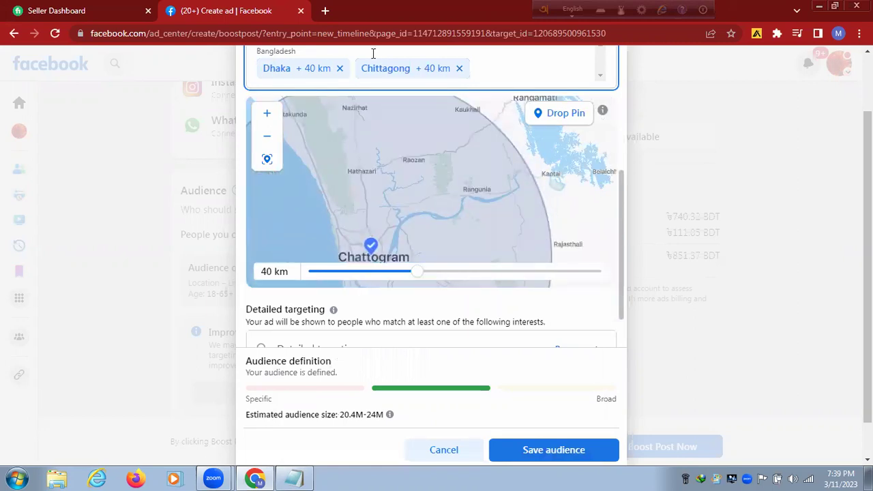
scroll(437, 121, up, 2)
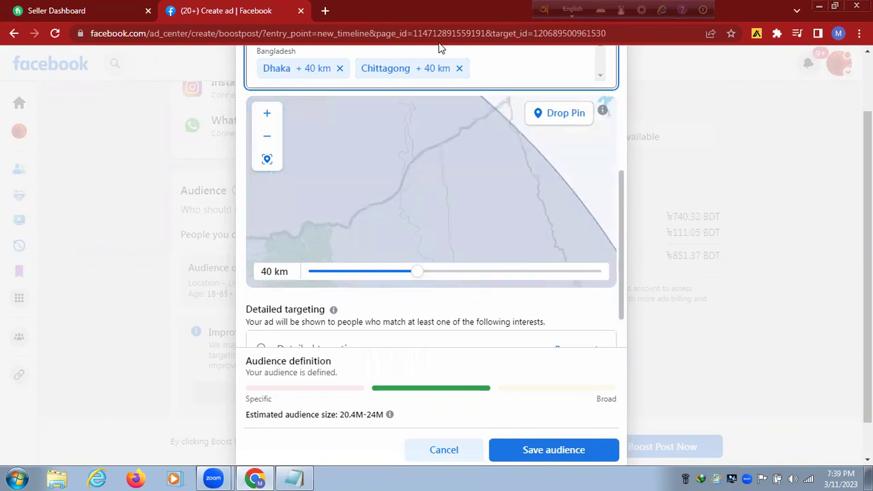
scroll(556, 139, up, 2)
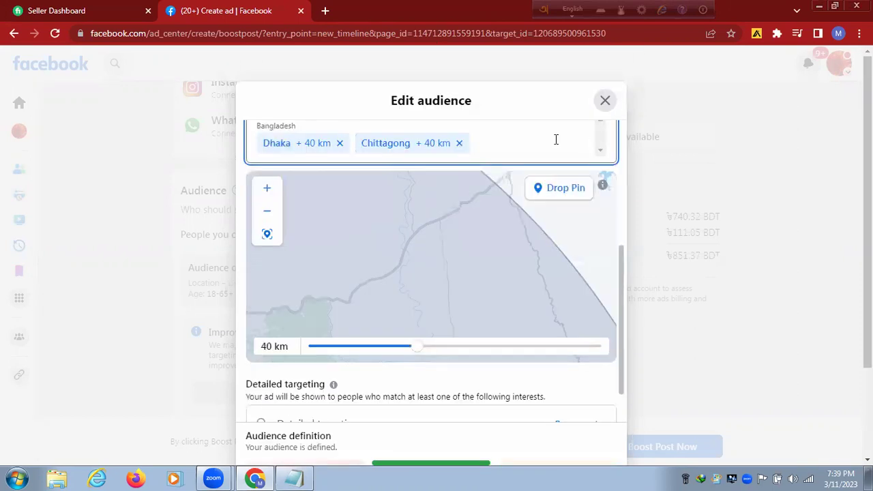
scroll(555, 139, up, 3)
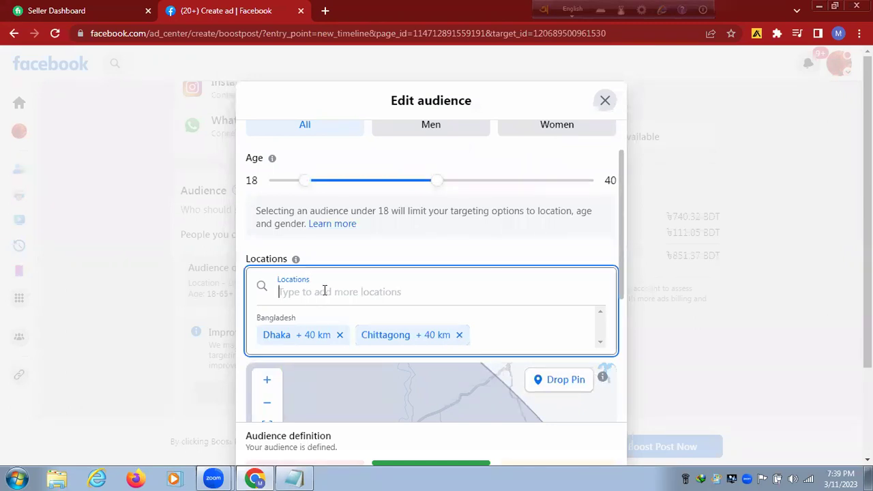
text(Barish)
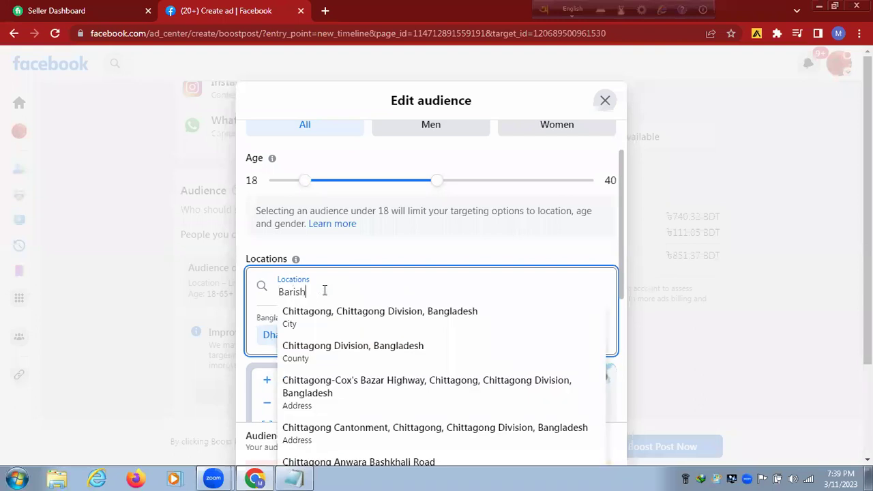
text(al)
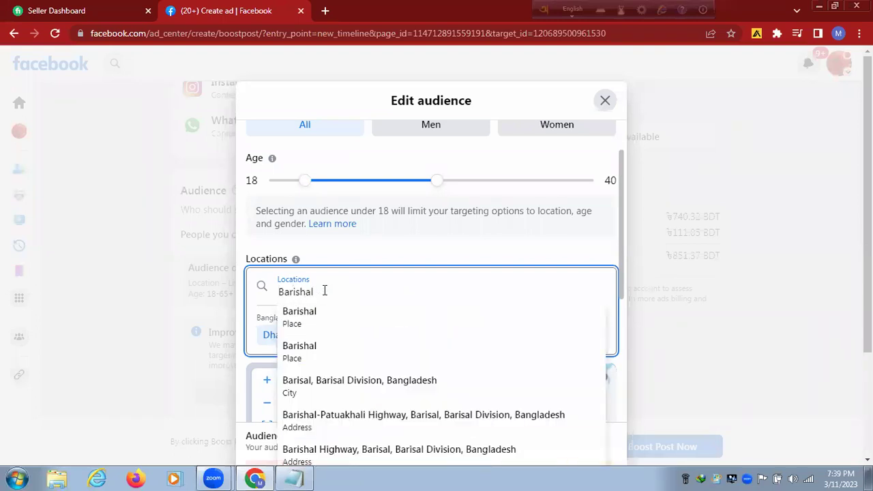
click(316, 387)
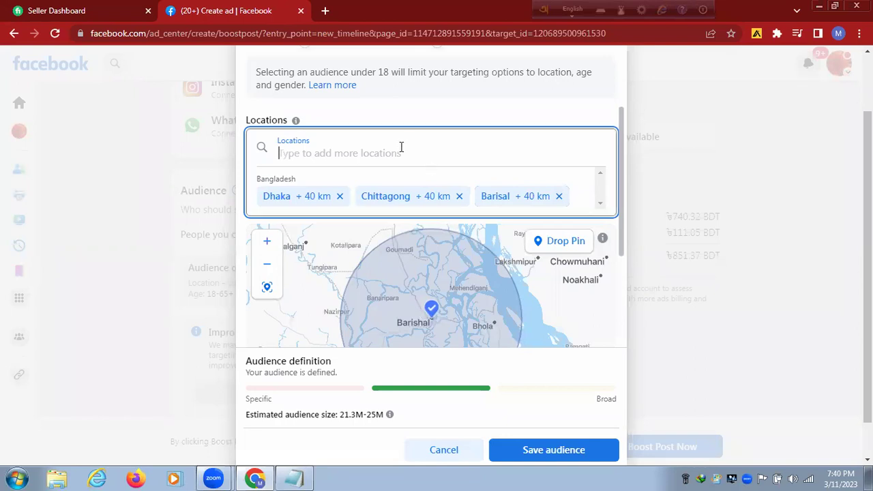
Search the locations for Sylhet and add Sylhet Division, Bangladesh, to the audience.
text(S)
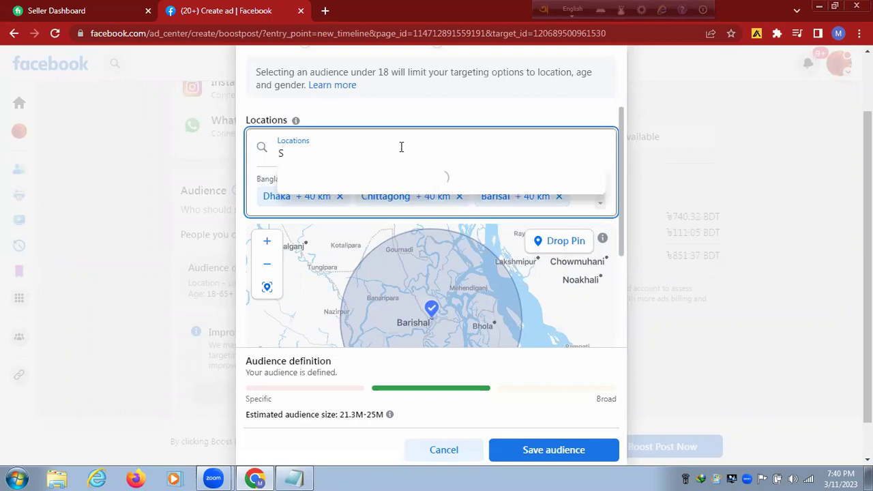
text(ylhet)
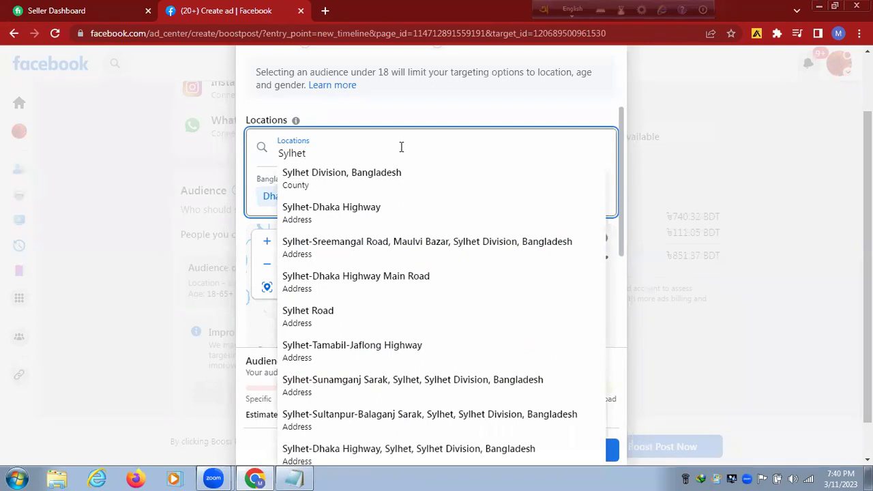
click(336, 173)
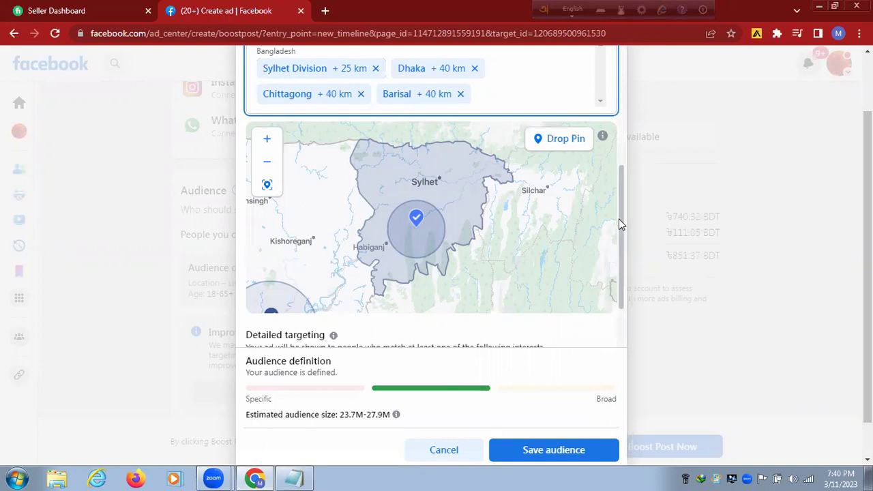
Search the detailed targeting for Digital Marketing, review the suggestions, and select the Digital marketing (marketing) interest.
scroll(621, 225, up, 1)
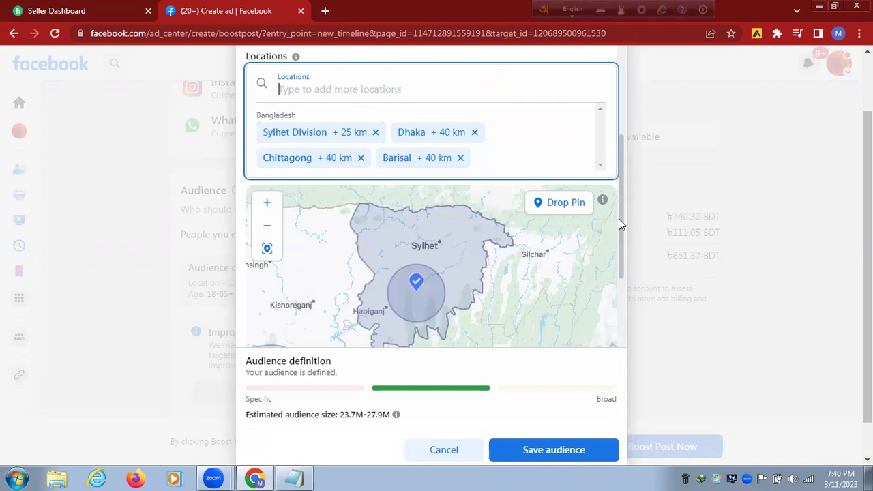
scroll(620, 220, down, 2)
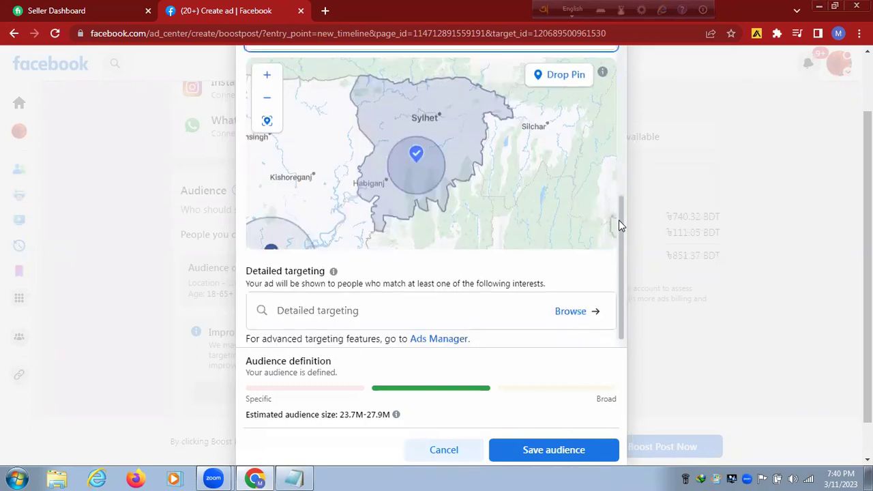
scroll(619, 219, up, 2)
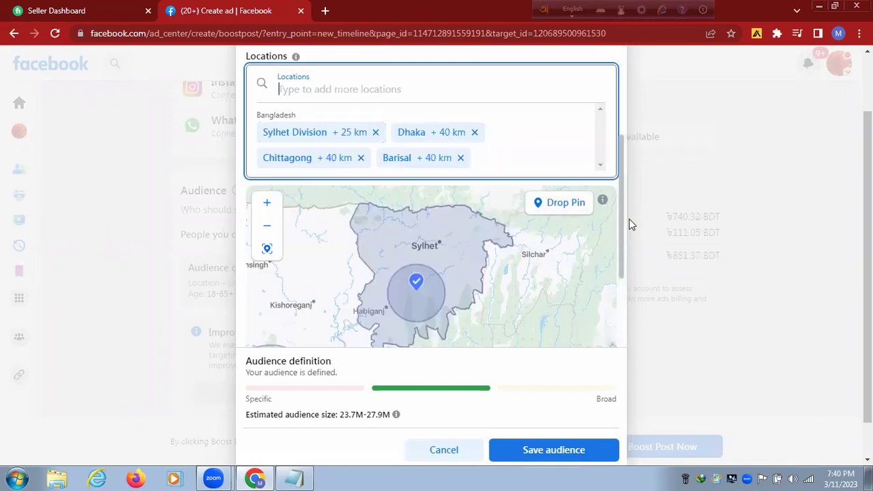
scroll(619, 229, down, 2)
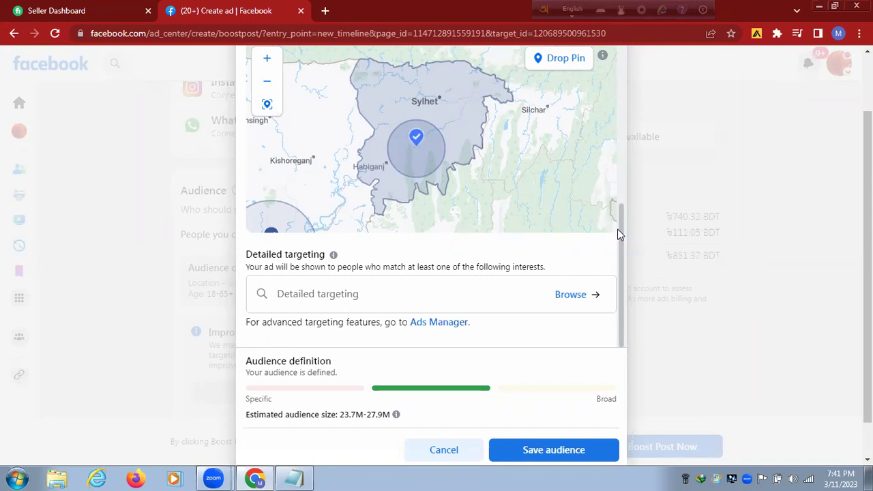
click(347, 298)
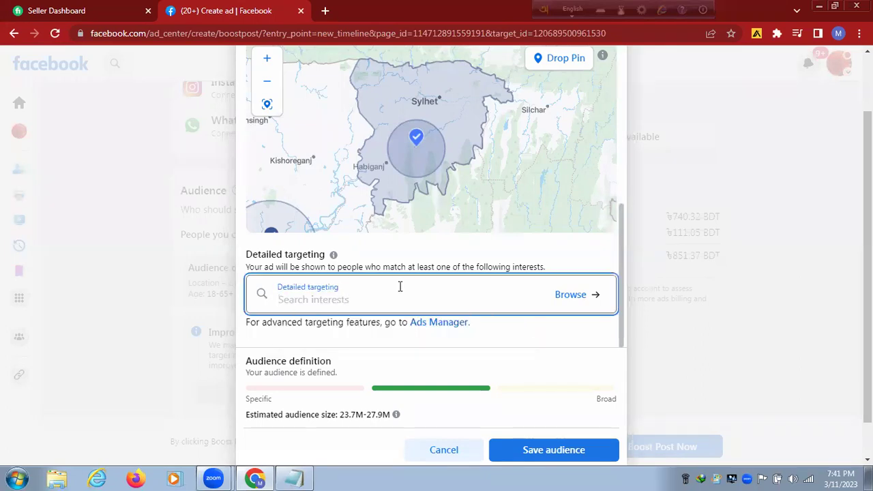
text(Digita)
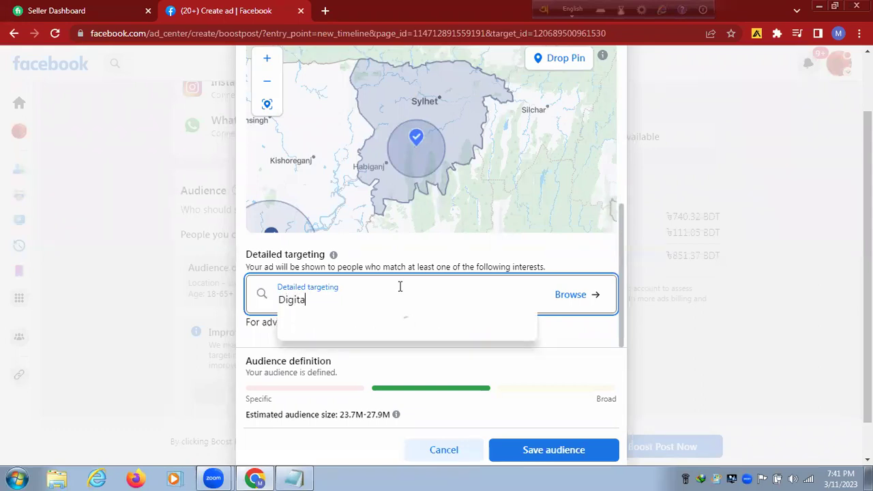
text(l Marketing)
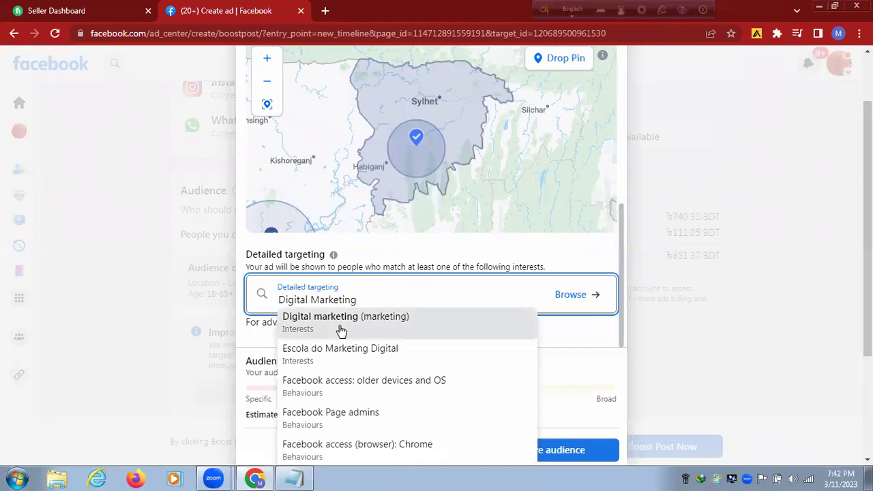
scroll(377, 384, down, 2)
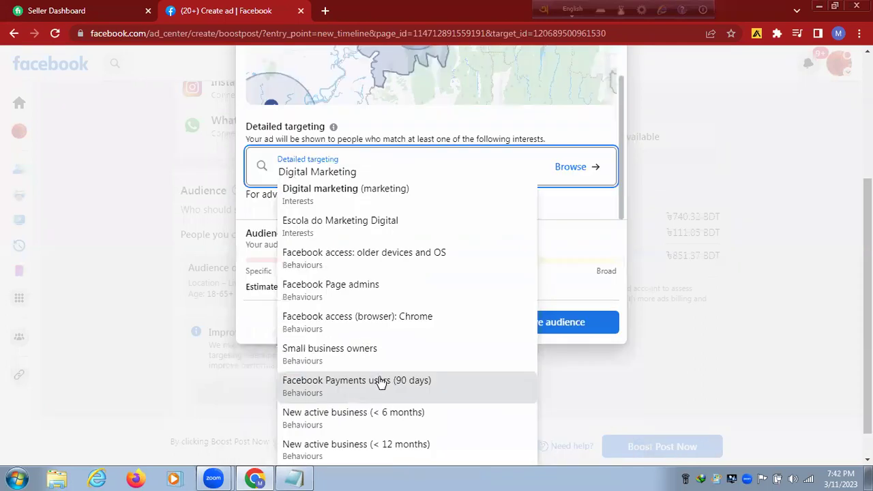
scroll(384, 386, down, 1)
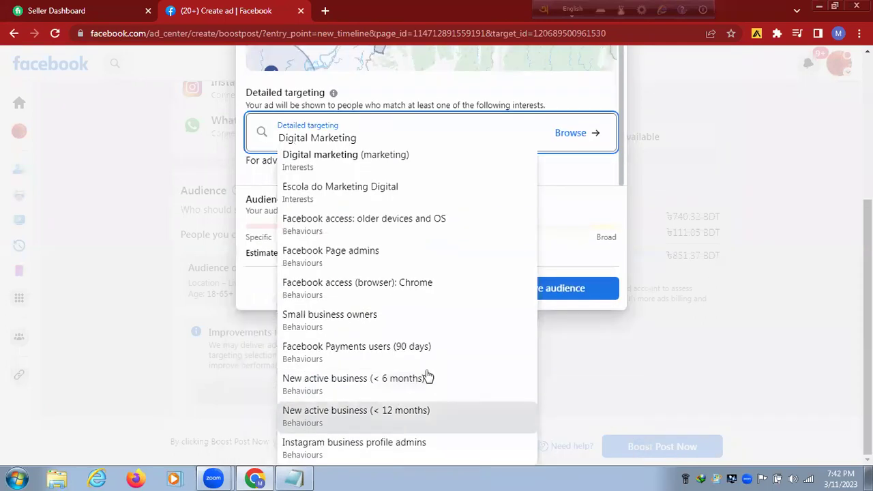
scroll(412, 382, up, 3)
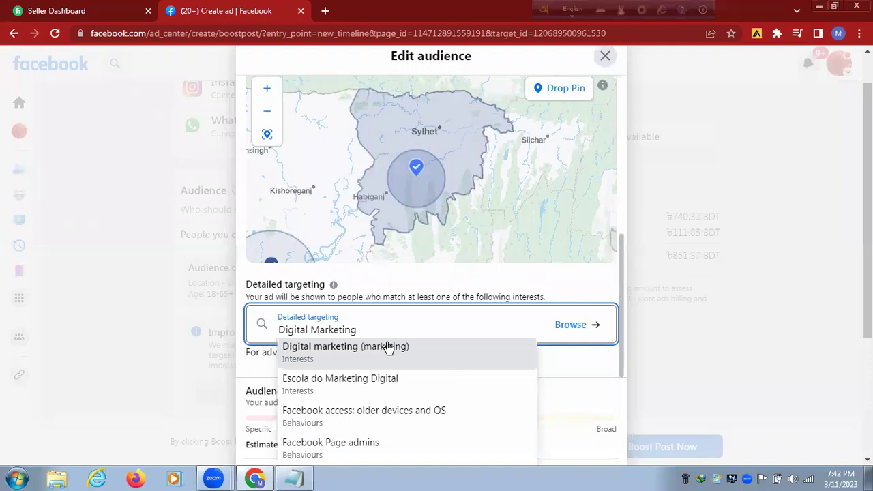
click(360, 349)
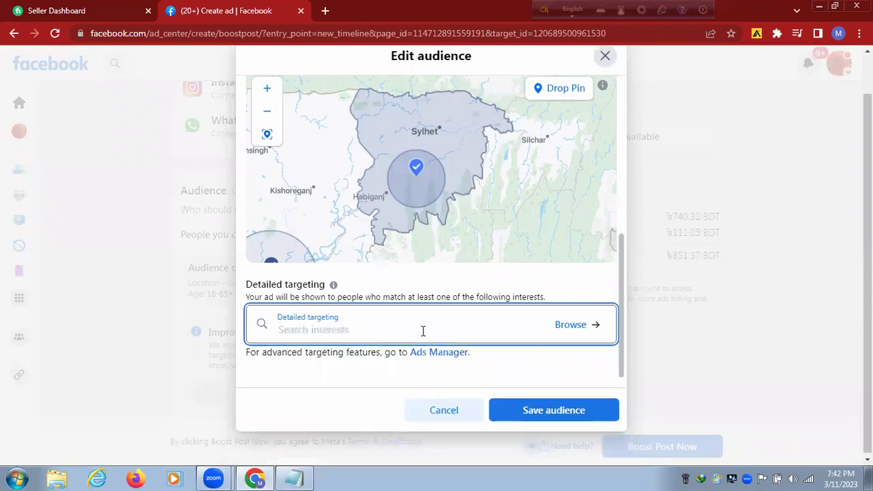
Search the detailed targeting for Freelancing and add the Freelancer (careers) interest.
scroll(419, 321, down, 1)
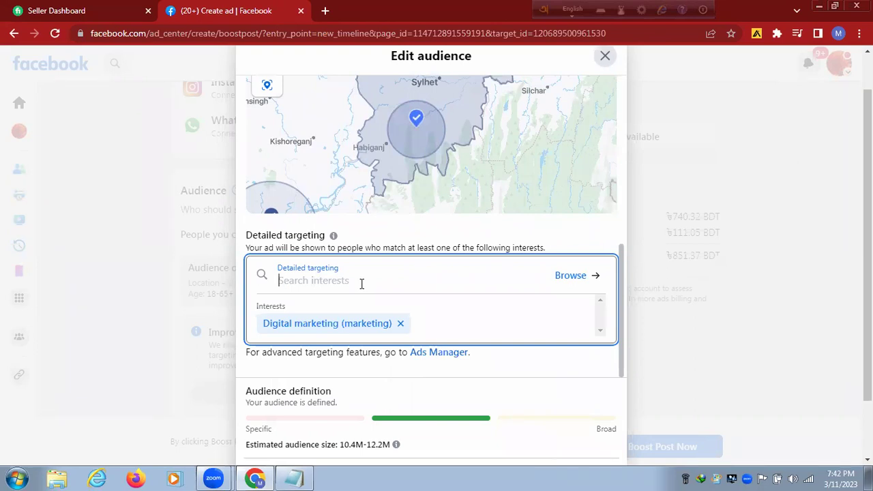
text(Freelan)
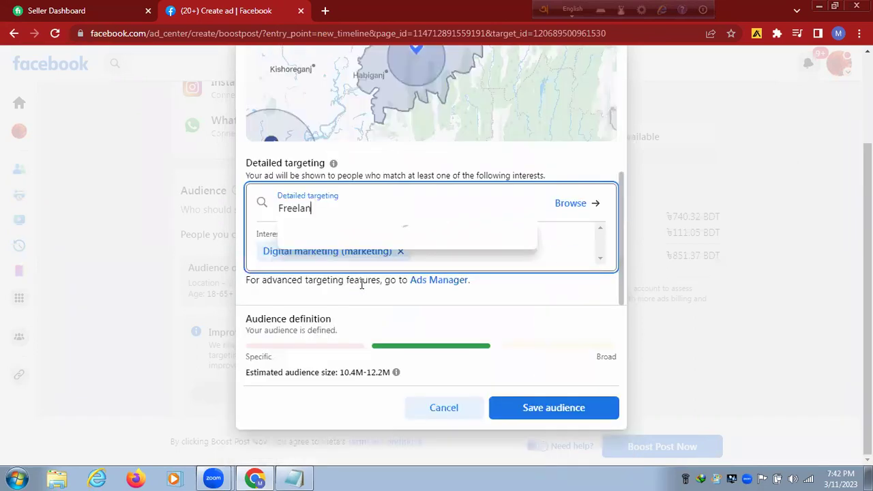
text(cing)
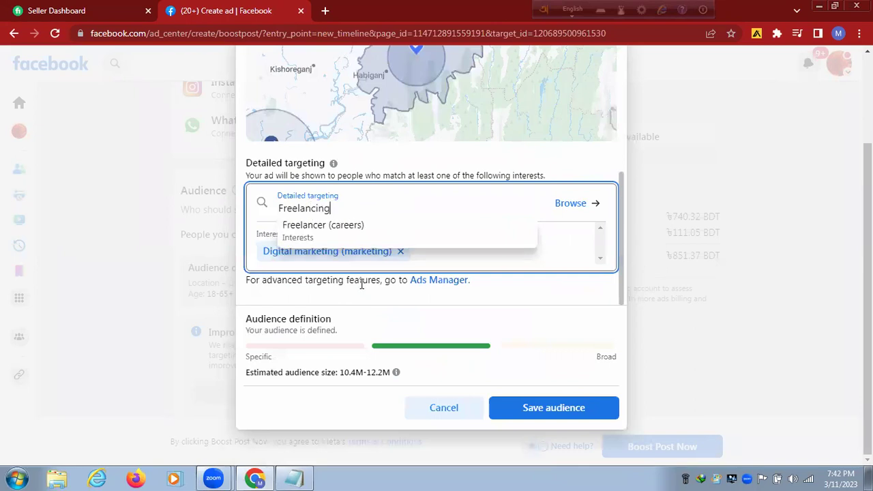
click(328, 231)
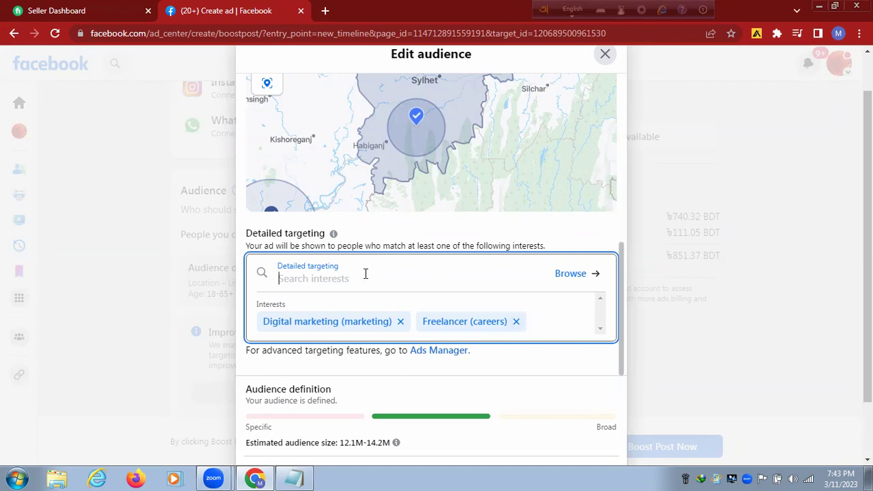
Search the detailed targeting for Clothing, add the Clothing (clothing) interest, and remove it again.
text(Clo)
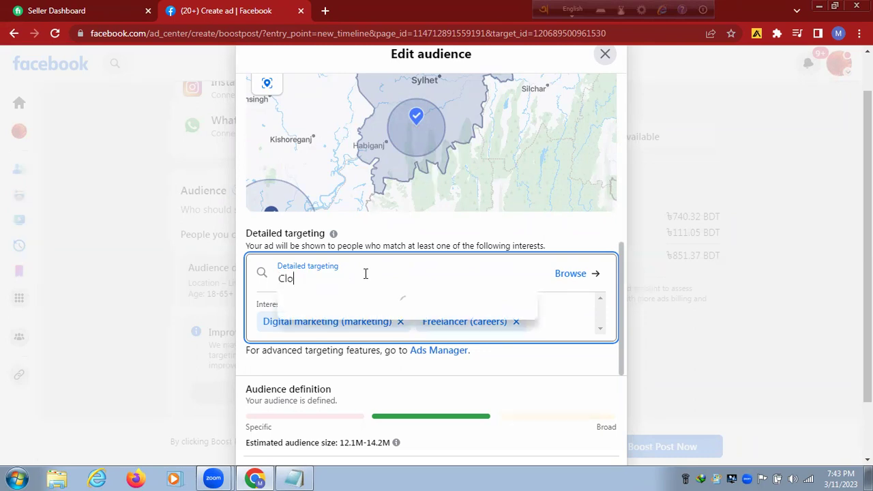
text(thing)
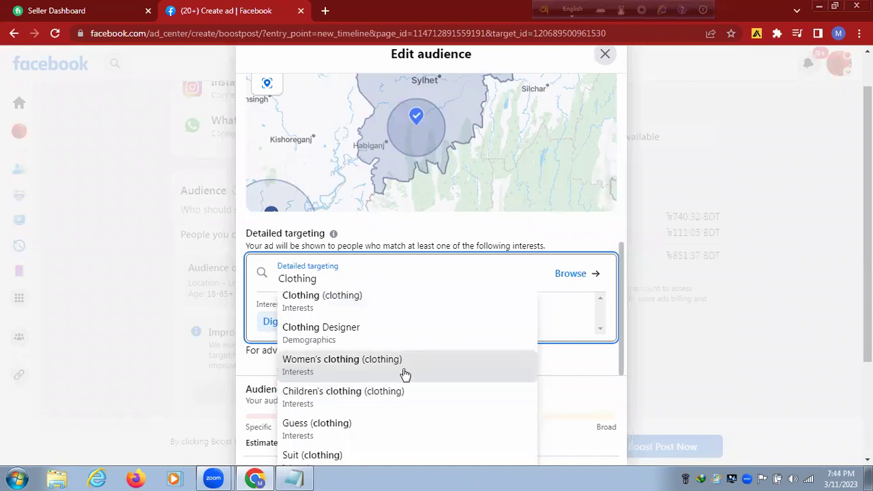
click(335, 311)
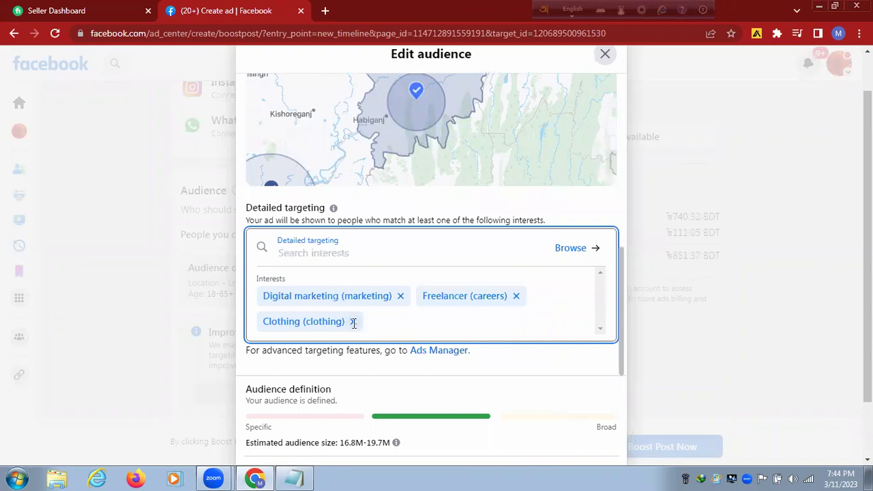
click(352, 322)
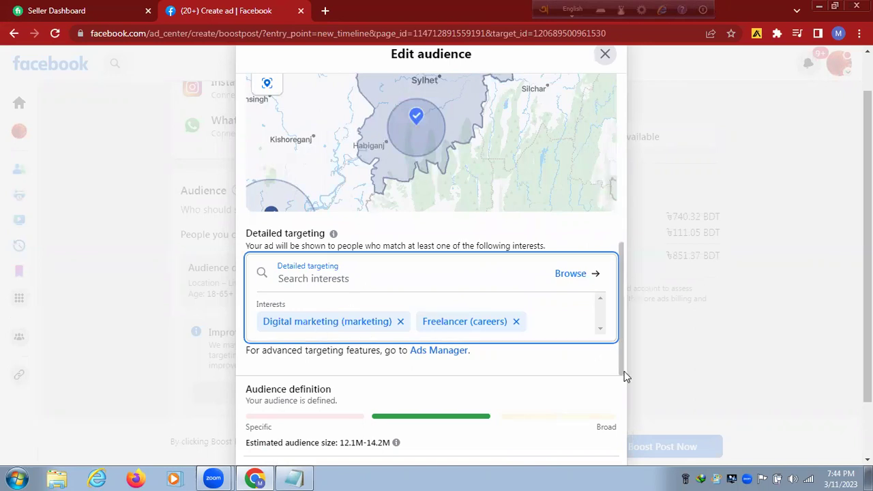
Save the edited audience and review its locations, age range and interests along with the ad's duration.
scroll(687, 392, down, 1)
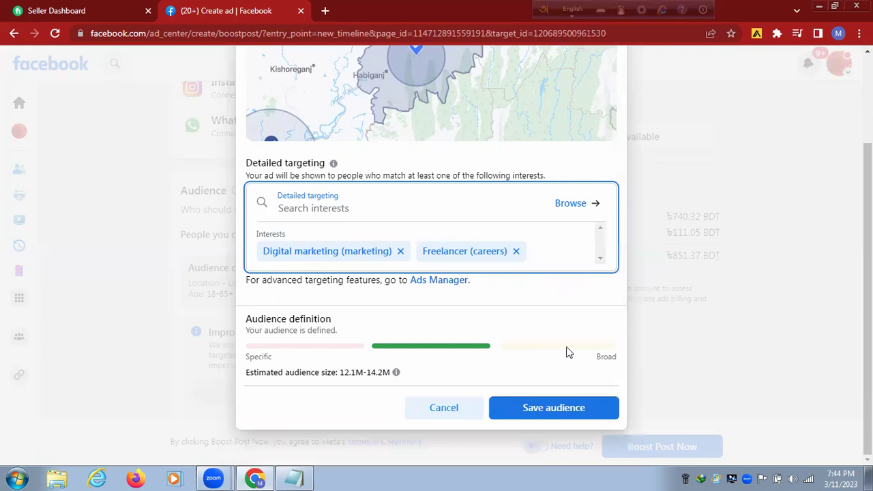
click(556, 408)
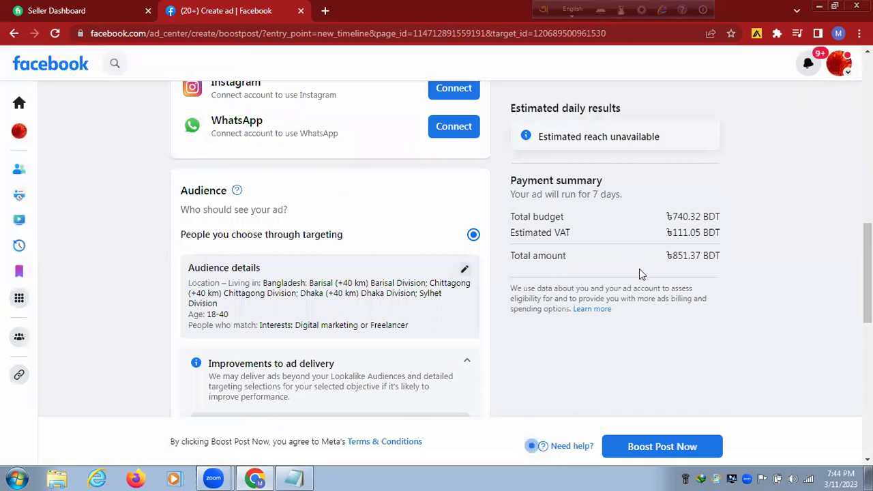
scroll(639, 273, down, 2)
scroll(639, 270, down, 3)
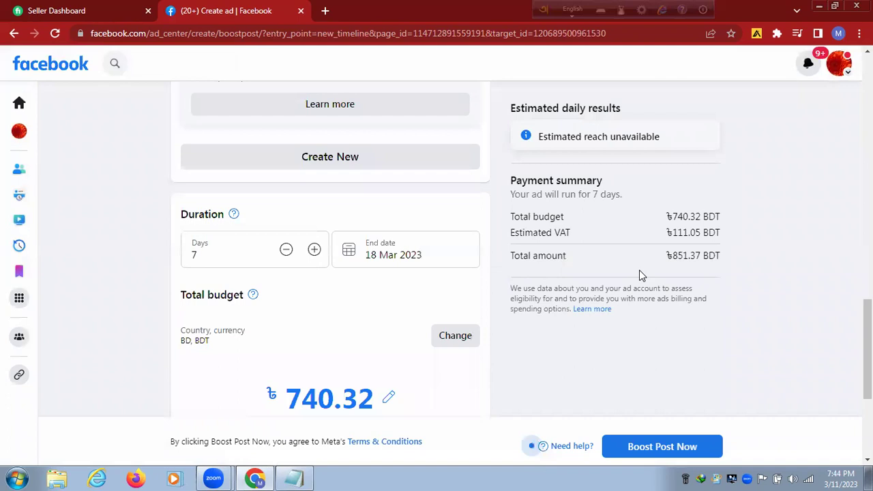
scroll(639, 275, up, 3)
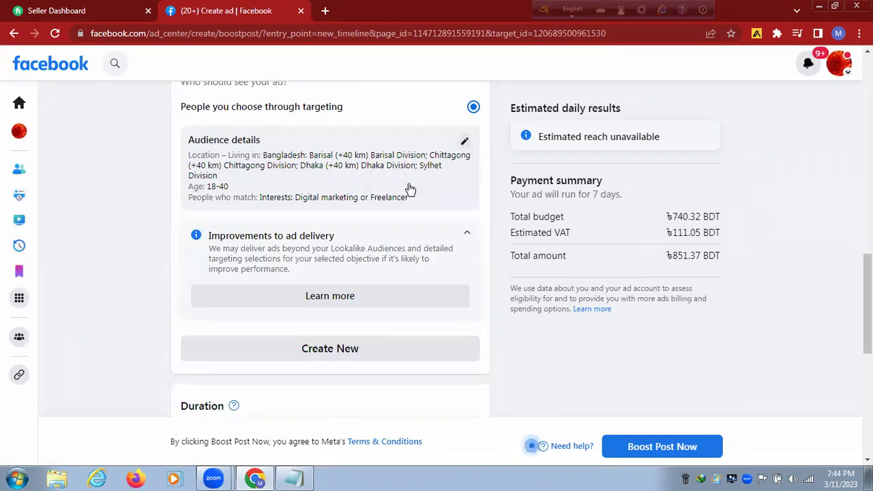
scroll(762, 356, up, 1)
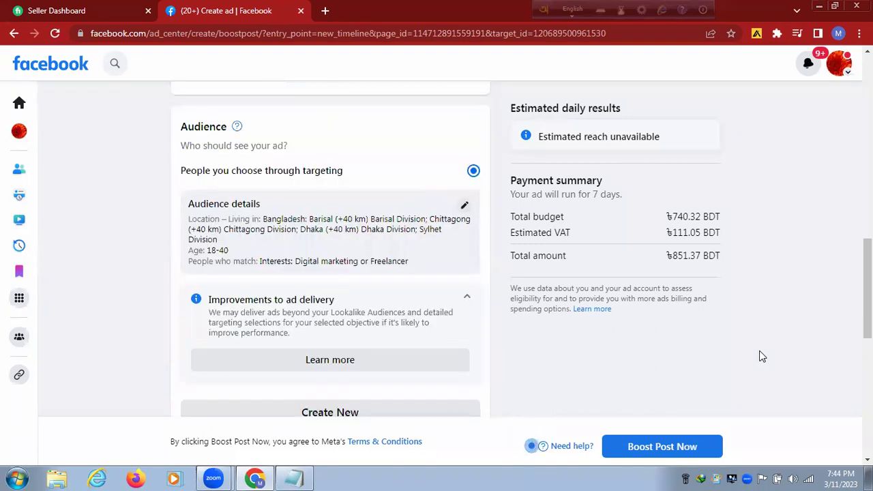
scroll(760, 355, down, 2)
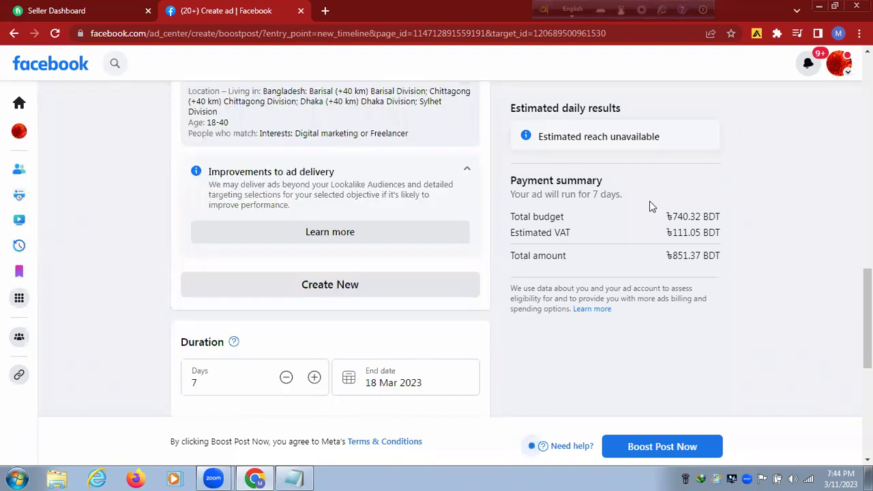
scroll(470, 331, down, 2)
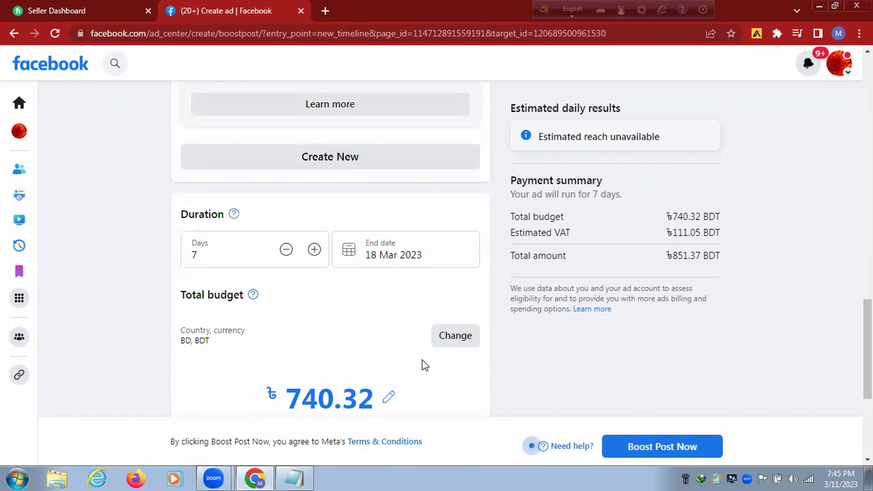
Confirm the ad account's location and currency as Bangladesh, Bangladeshi Taka and (GMT +06:00) Dhaka Time.
scroll(424, 365, down, 2)
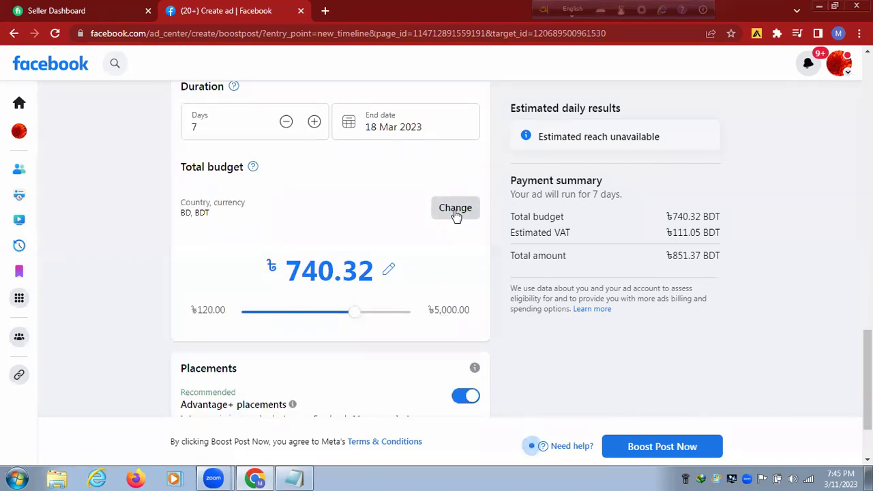
click(455, 212)
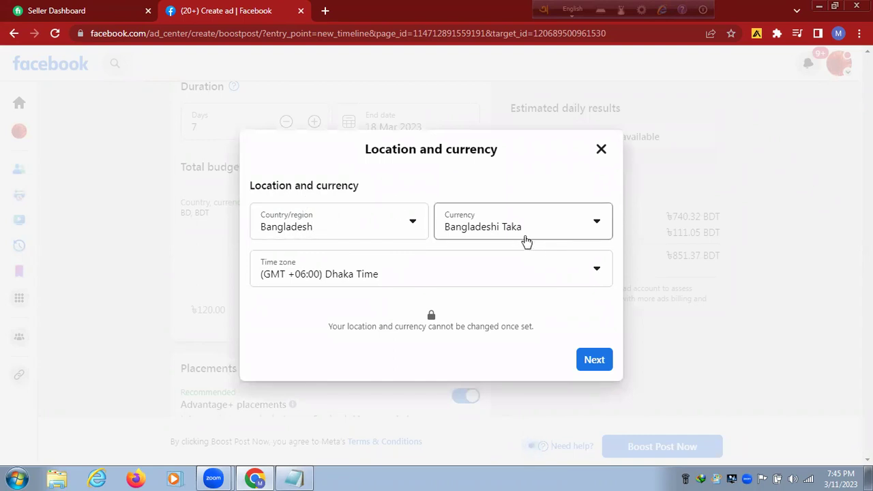
click(591, 367)
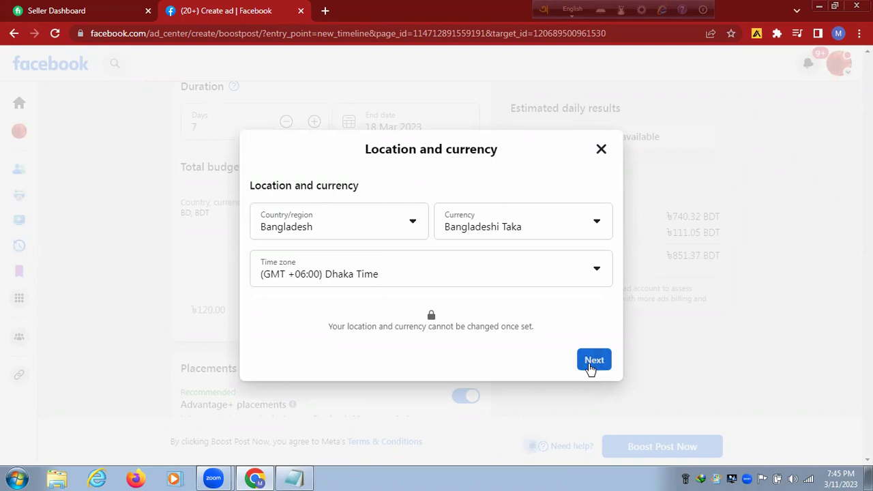
click(591, 367)
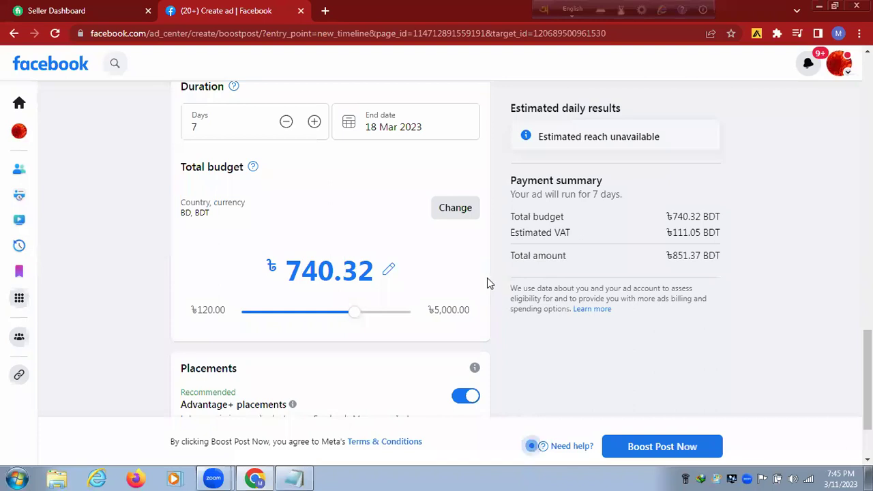
Set the ad's total budget to 2,000.00 BDT.
scroll(487, 277, down, 1)
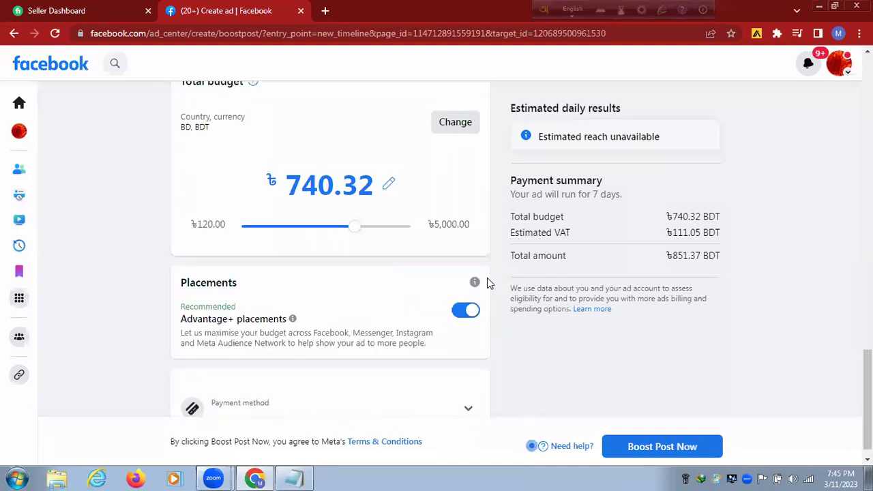
scroll(486, 282, up, 1)
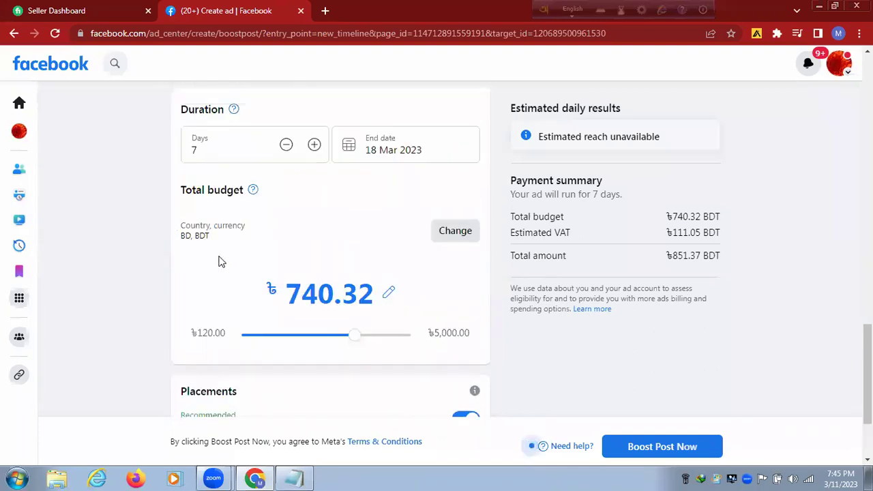
click(384, 339)
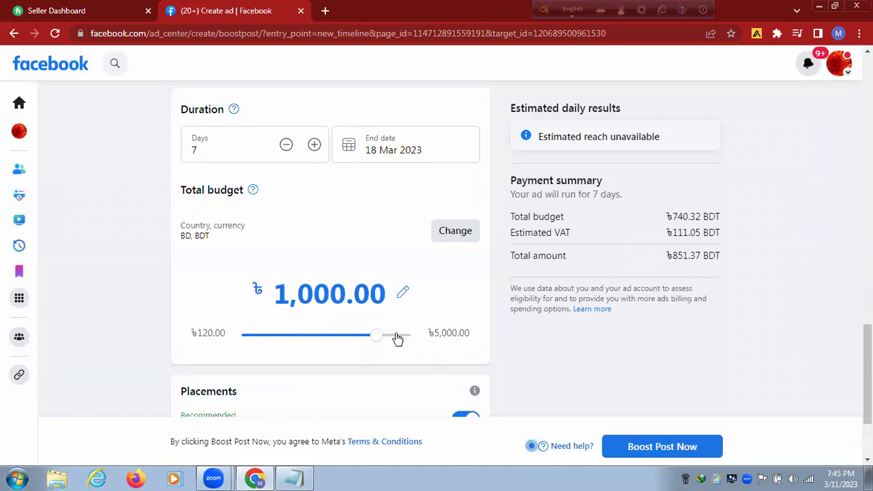
click(396, 339)
click(385, 340)
click(388, 341)
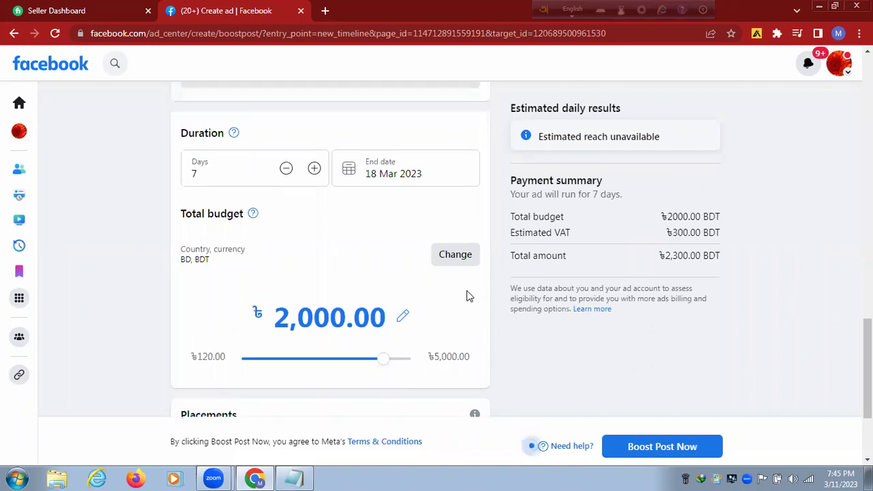
scroll(483, 255, down, 1)
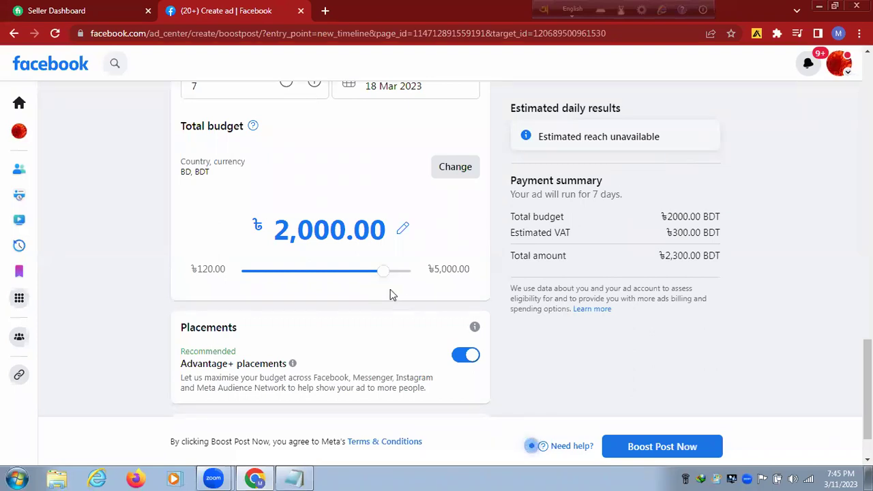
scroll(410, 293, up, 1)
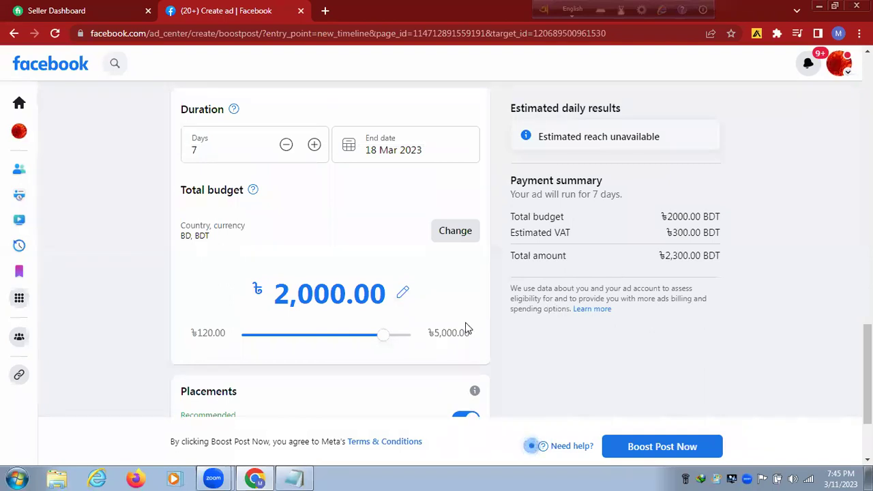
Expand the payment method section and start adding payment information for the ad.
scroll(400, 358, down, 2)
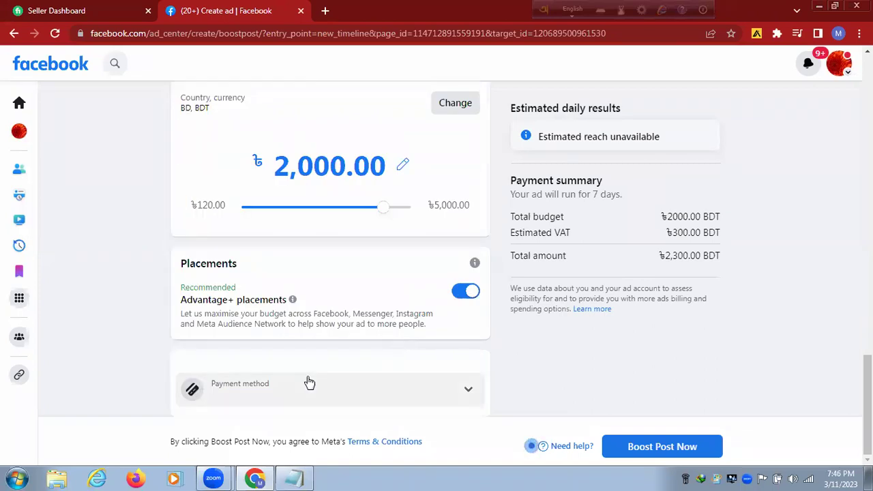
click(468, 394)
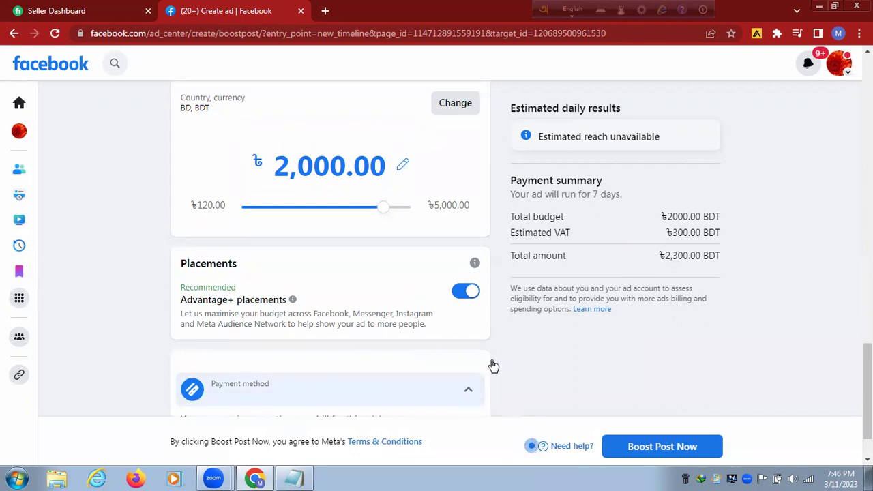
scroll(515, 330, up, 2)
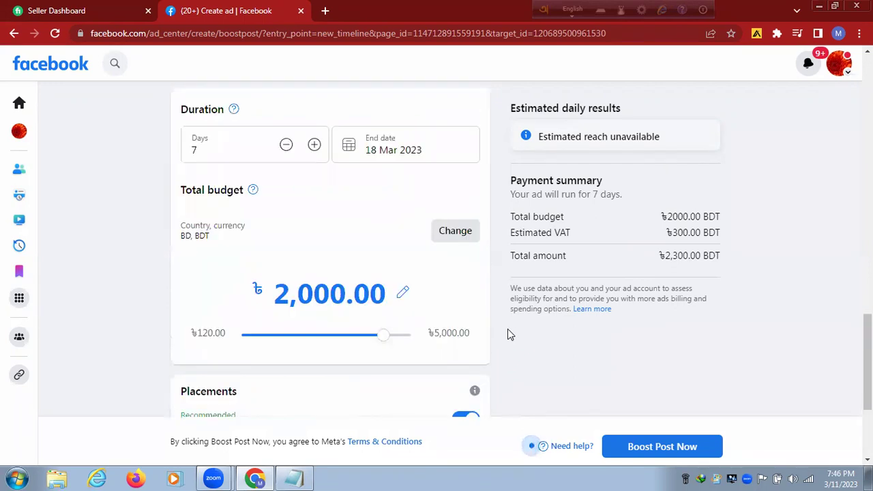
scroll(508, 329, down, 3)
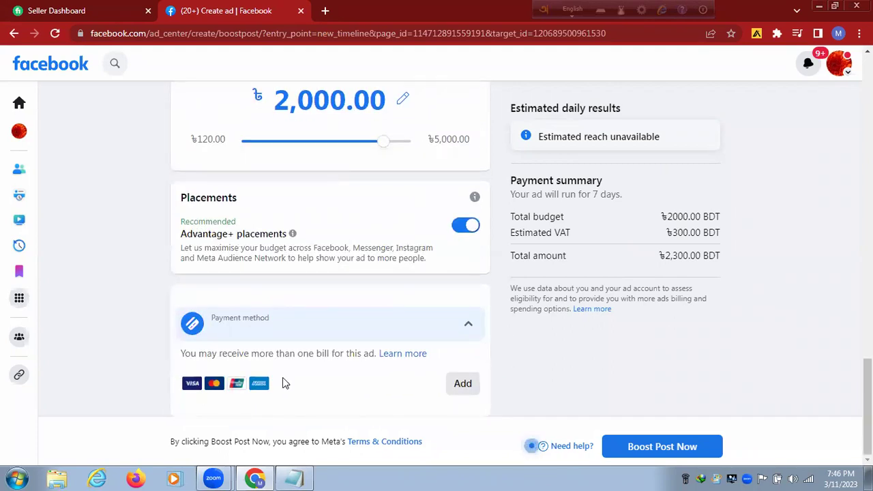
click(462, 387)
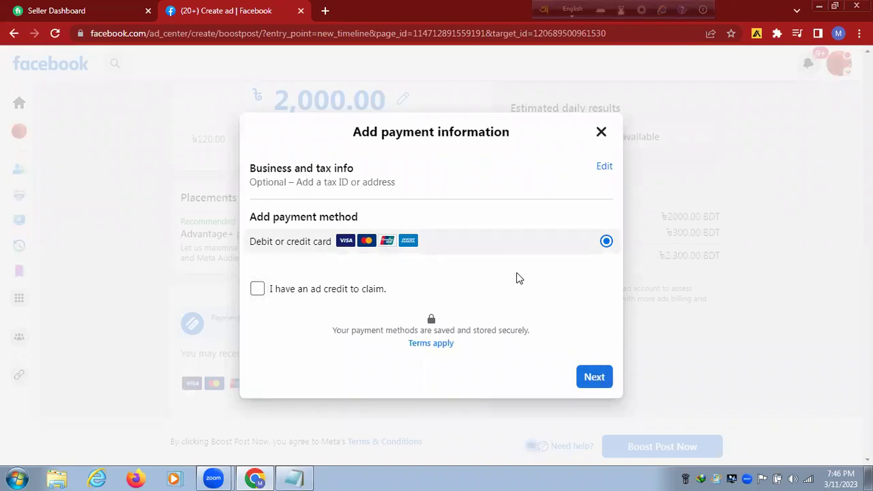
Open the debit or credit card form, go through its name, card number, expiry date and CVV fields, and close it without saving.
click(595, 378)
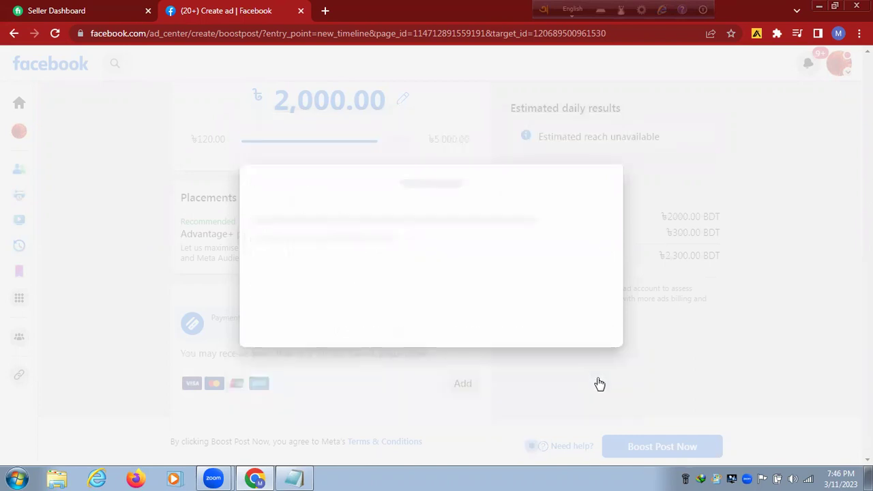
click(332, 278)
click(332, 198)
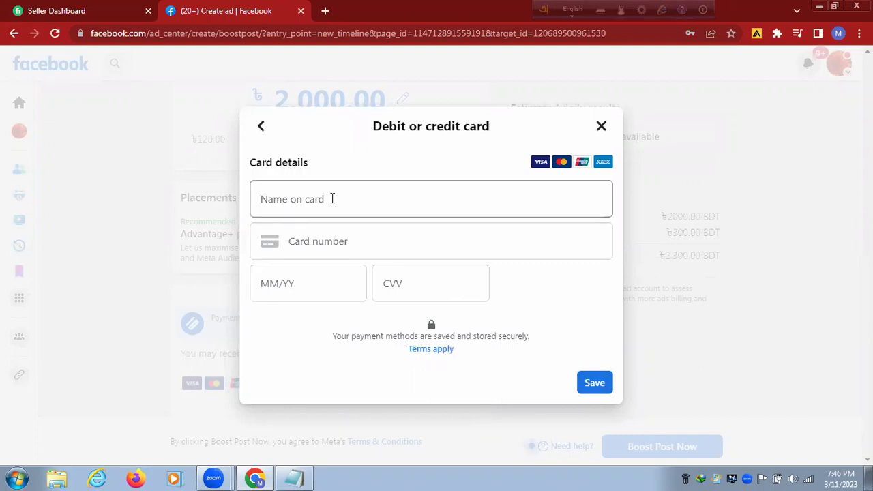
click(335, 199)
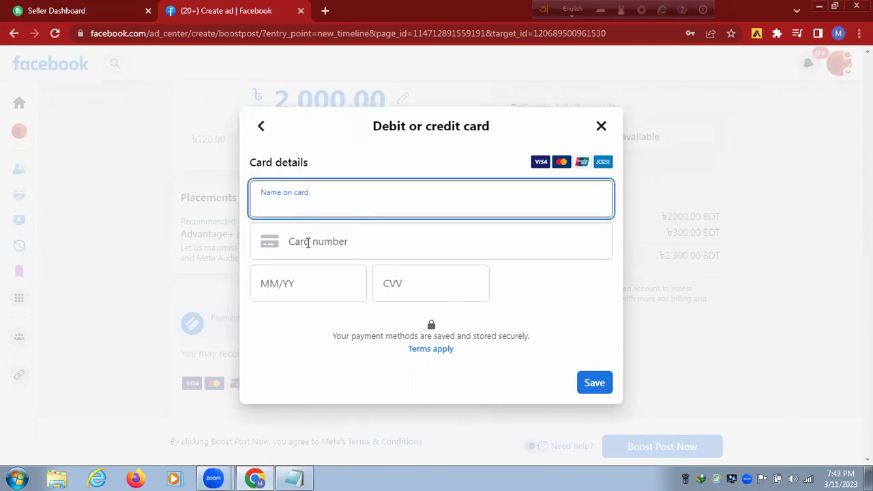
click(407, 247)
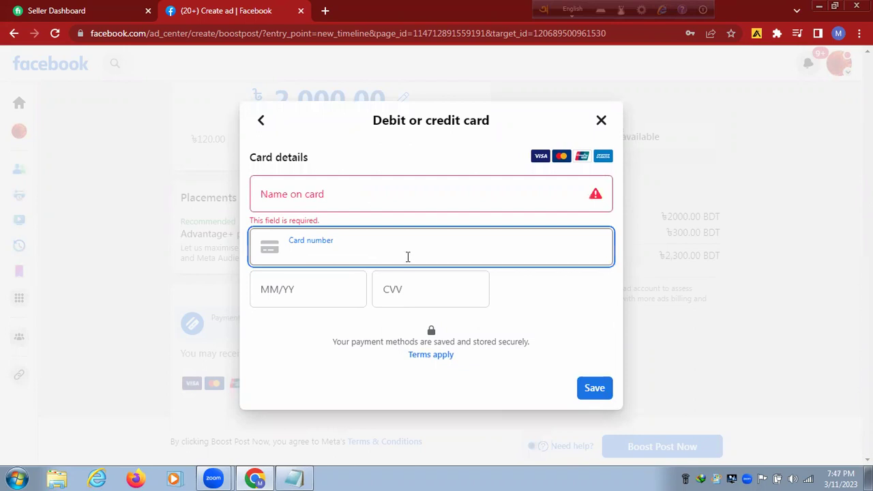
click(305, 287)
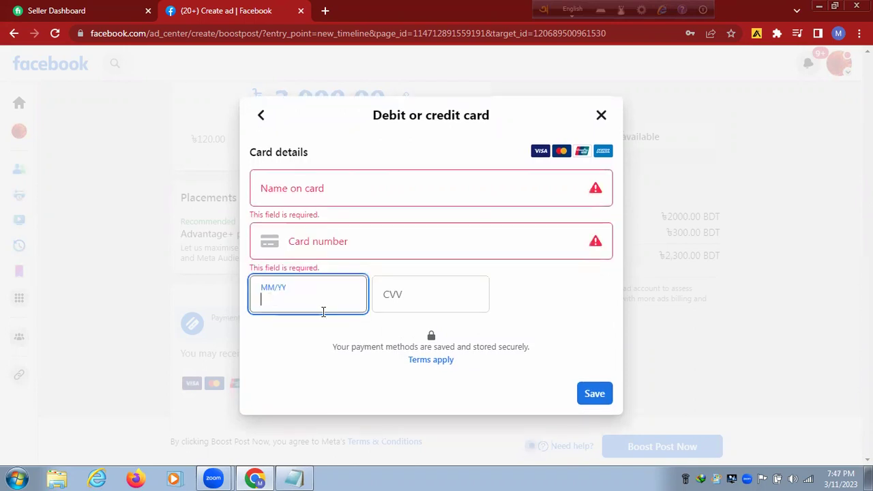
click(427, 297)
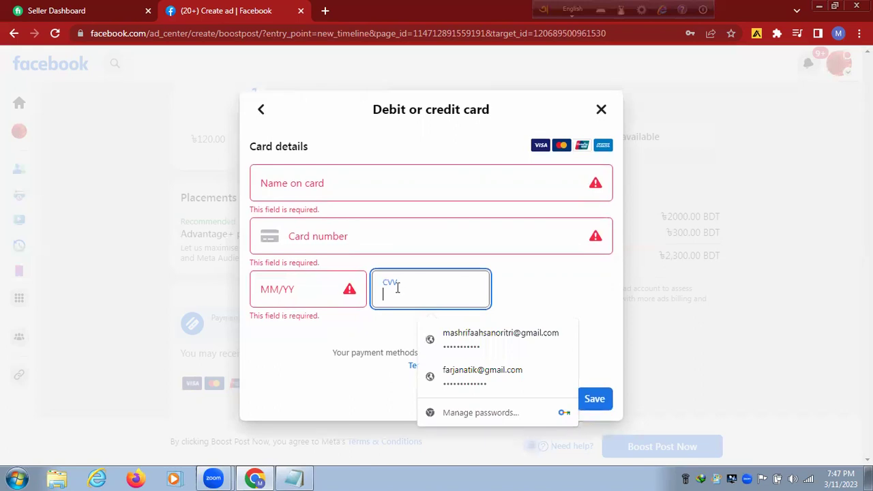
click(303, 287)
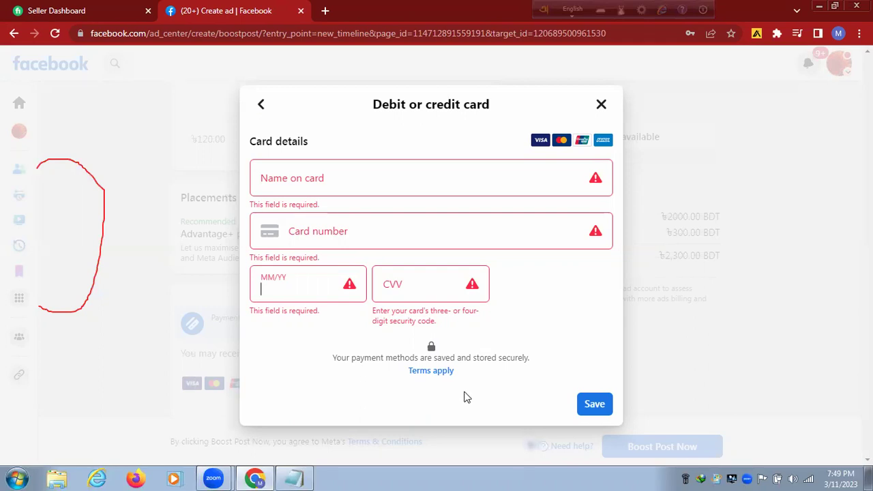
click(436, 476)
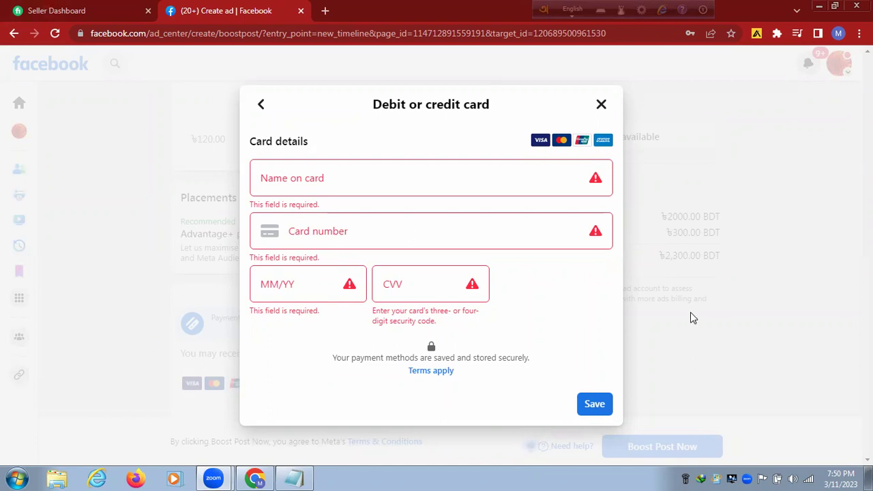
click(601, 105)
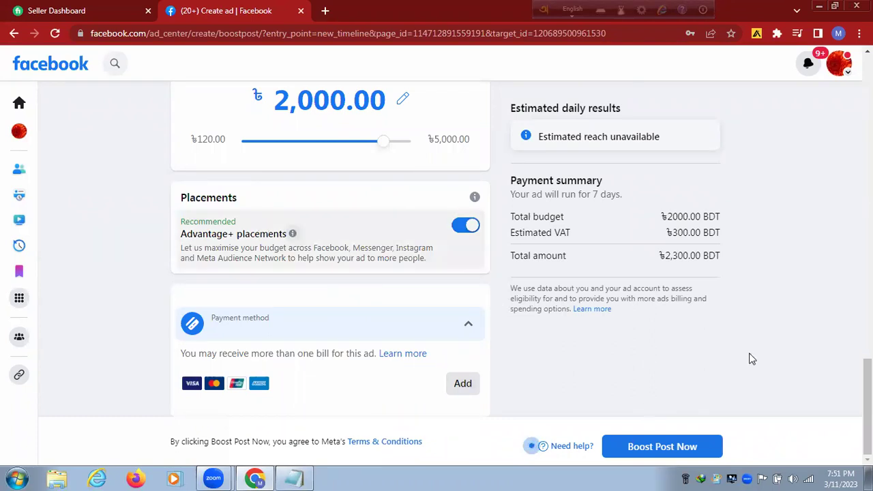
Review the ad's goal, message template, duration, total budget, placements and payment summary before boosting.
scroll(775, 348, up, 4)
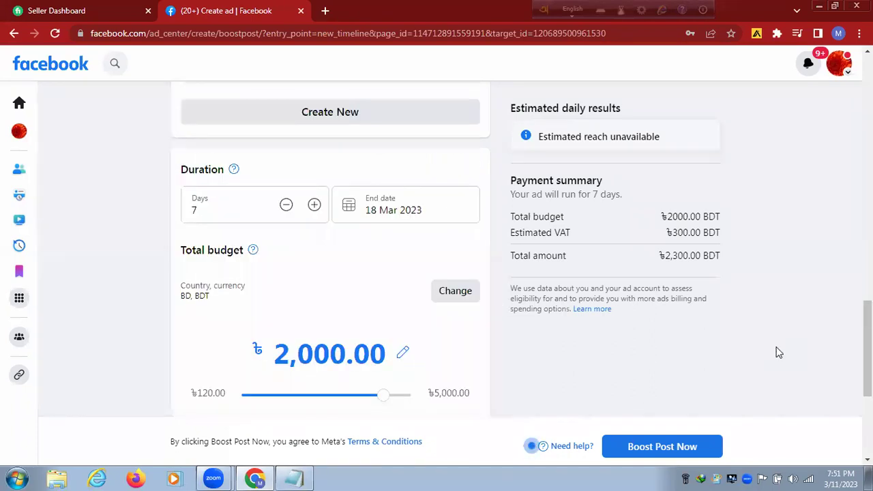
scroll(782, 348, down, 2)
scroll(782, 348, down, 1)
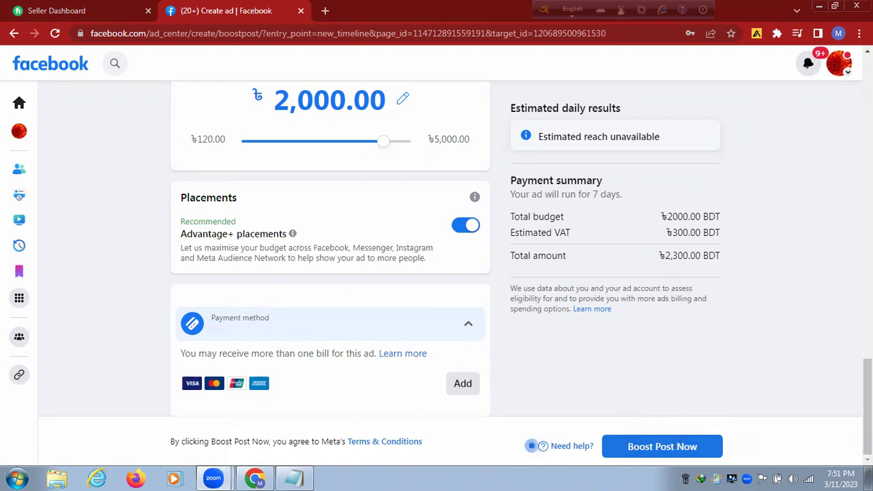
scroll(331, 260, up, 5)
scroll(273, 125, up, 5)
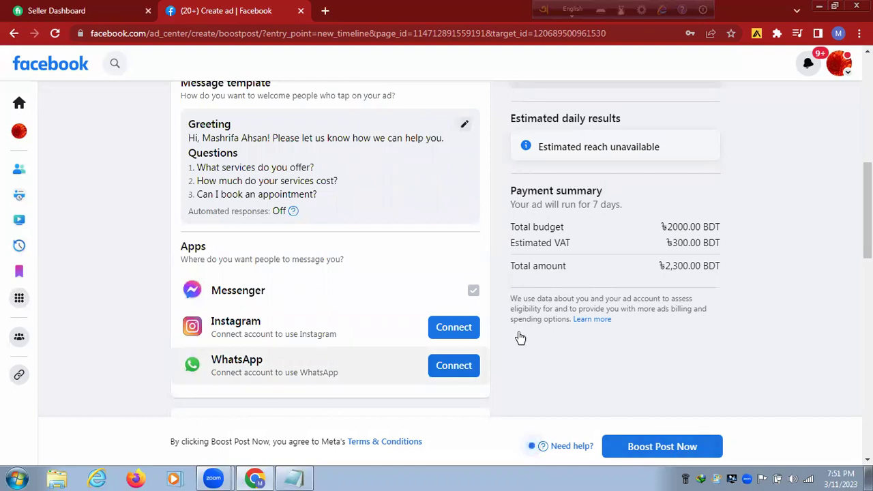
scroll(331, 239, down, 10)
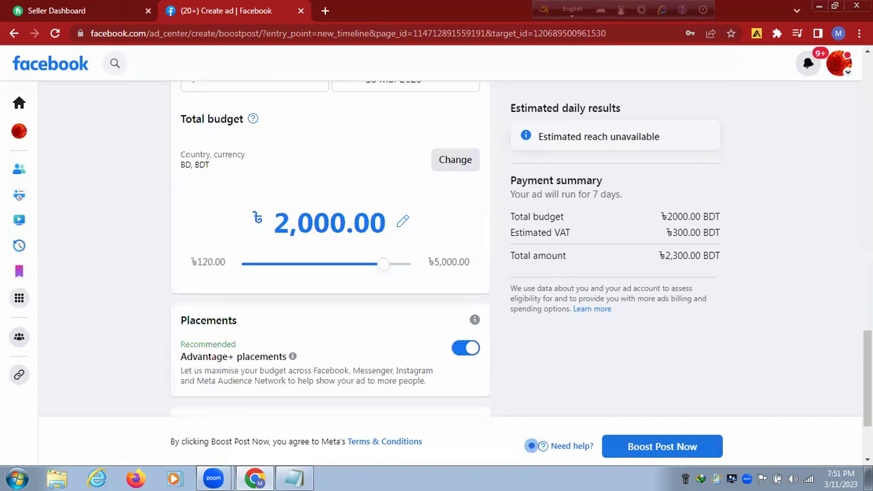
scroll(331, 273, down, 3)
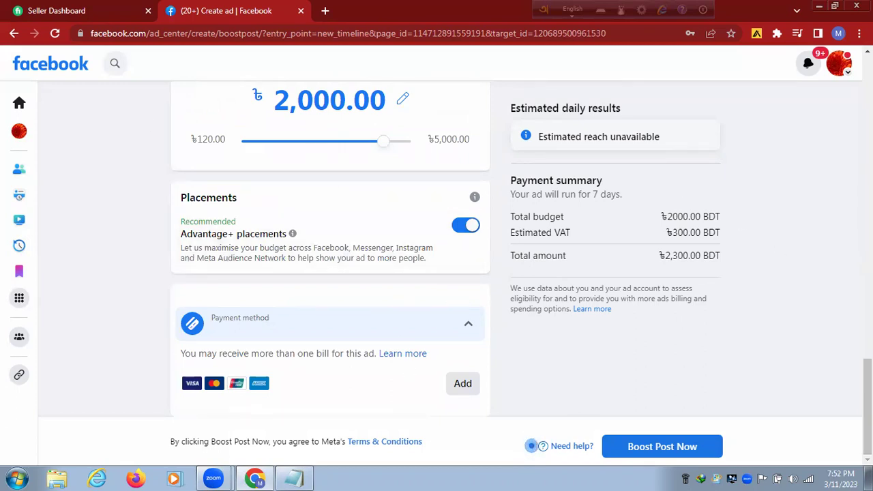
scroll(827, 79, up, 15)
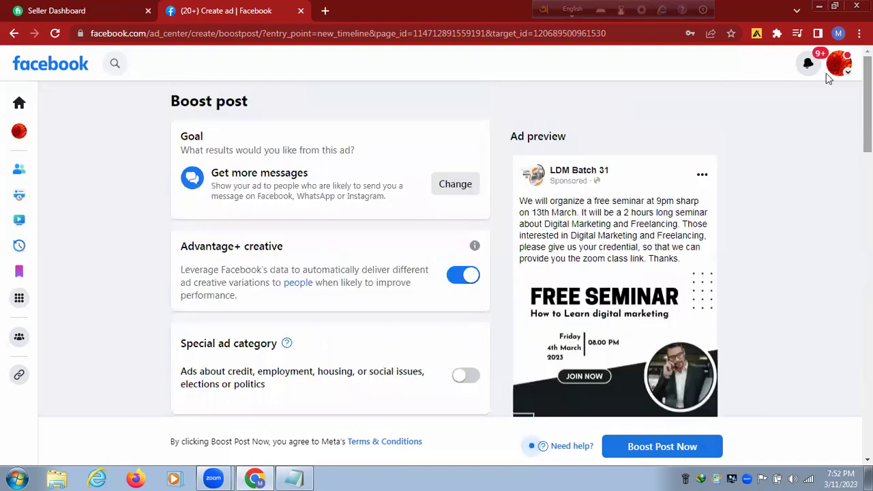
Leave the Boost post setup without saving and return to the LDM Batch 31 page to look through it.
click(13, 34)
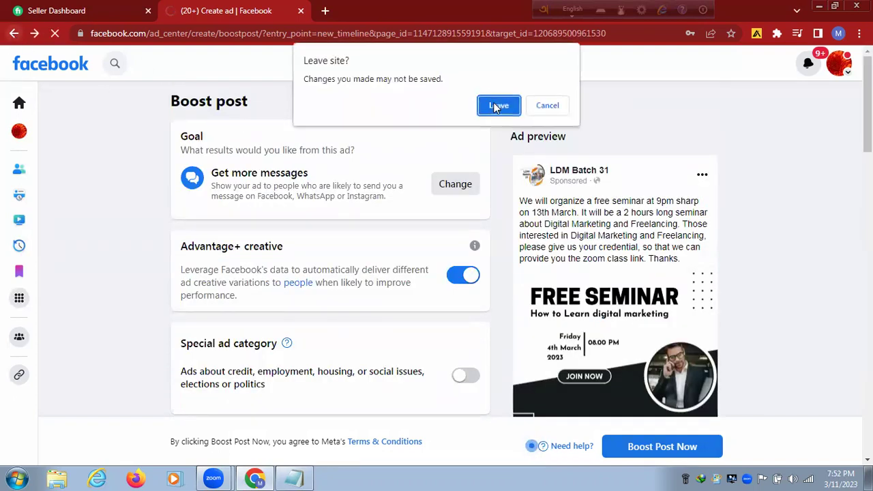
click(497, 106)
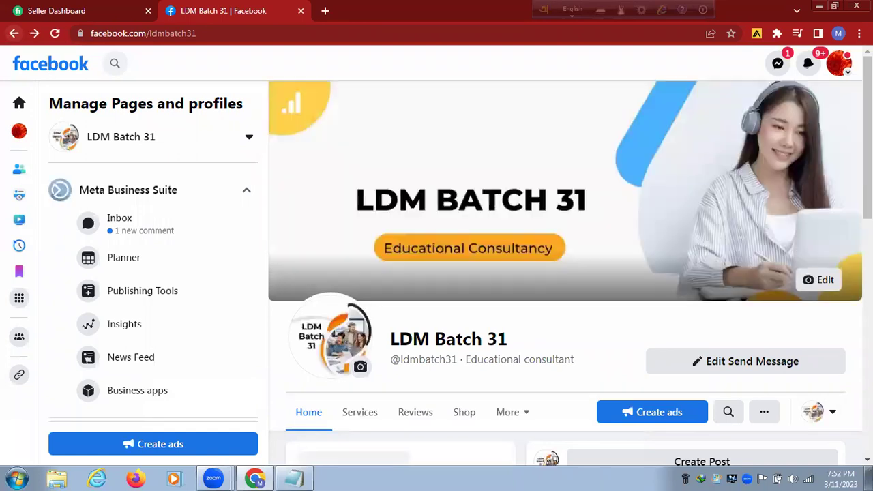
scroll(565, 273, down, 2)
scroll(565, 273, down, 4)
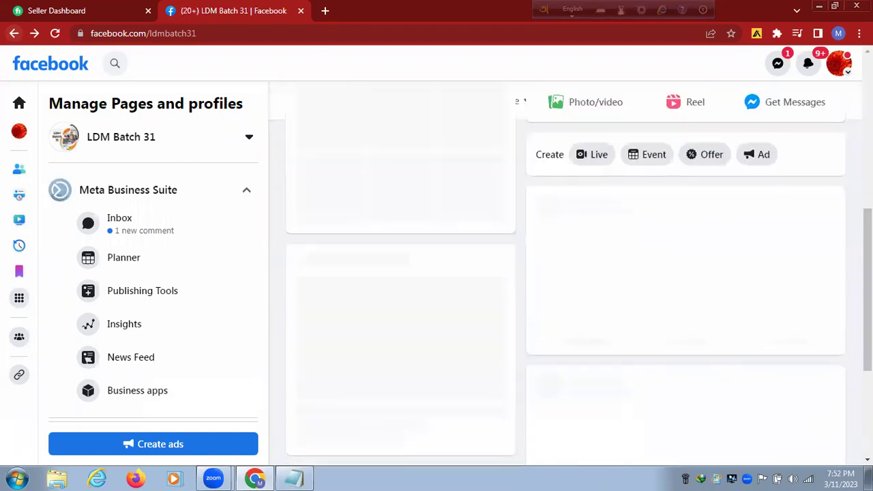
scroll(565, 273, down, 3)
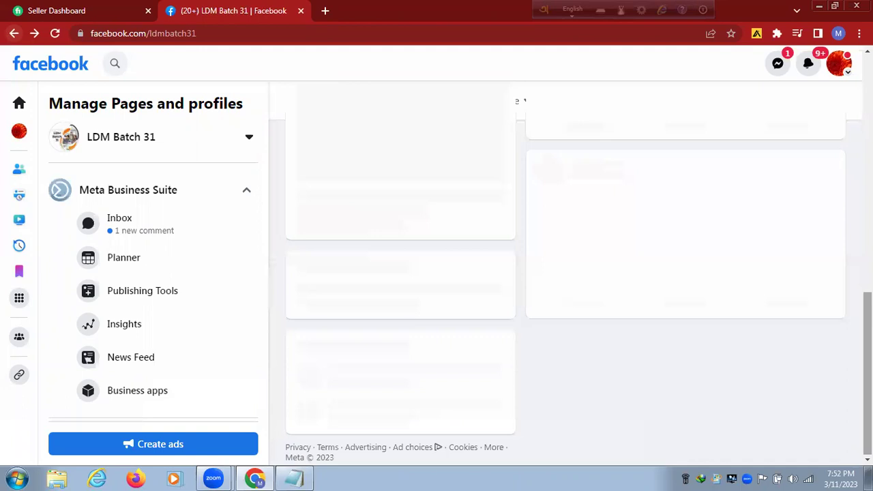
scroll(727, 308, up, 10)
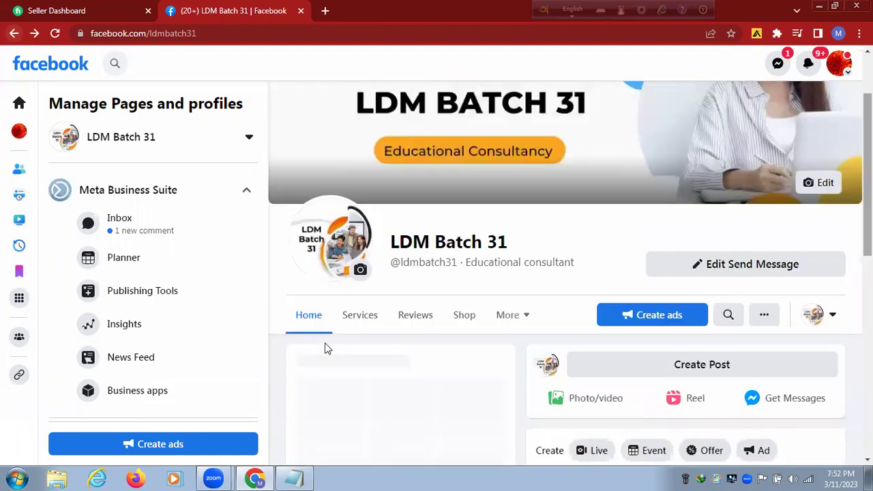